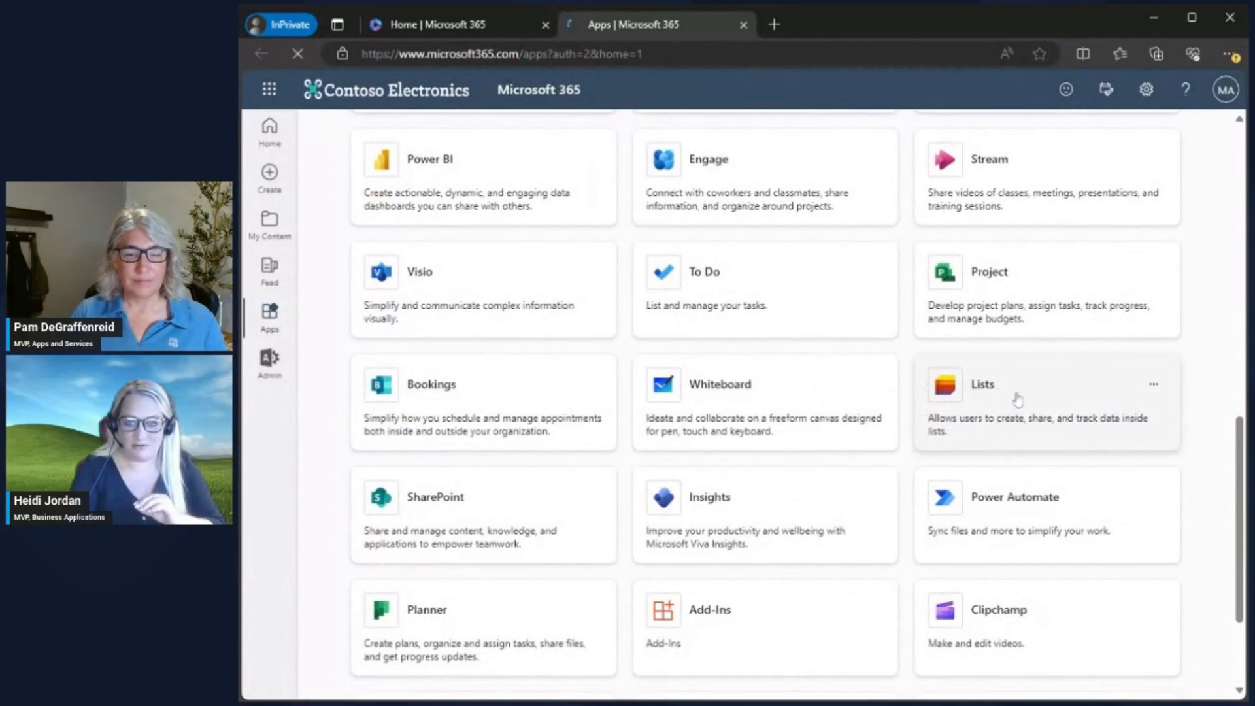
# Open Microsoft Lists and start a new list from the Travel requests with approvals template after previewing its columns
pyautogui.click(1014, 398)
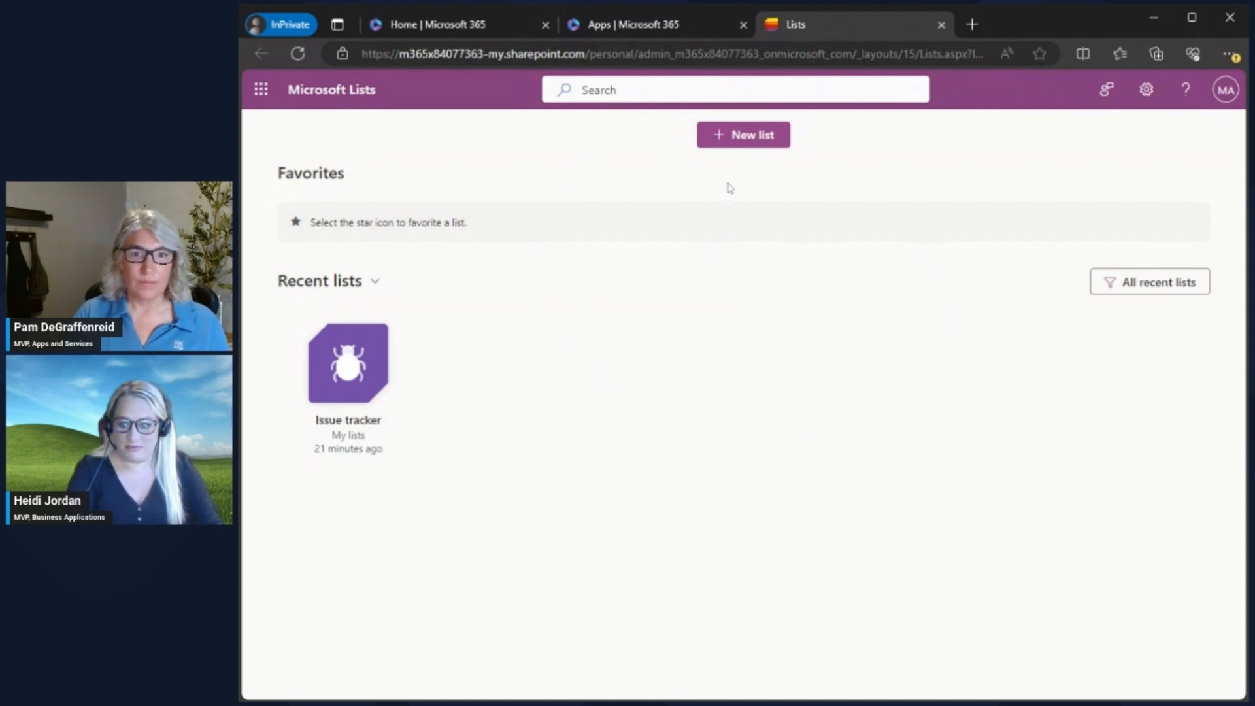
pyautogui.click(740, 135)
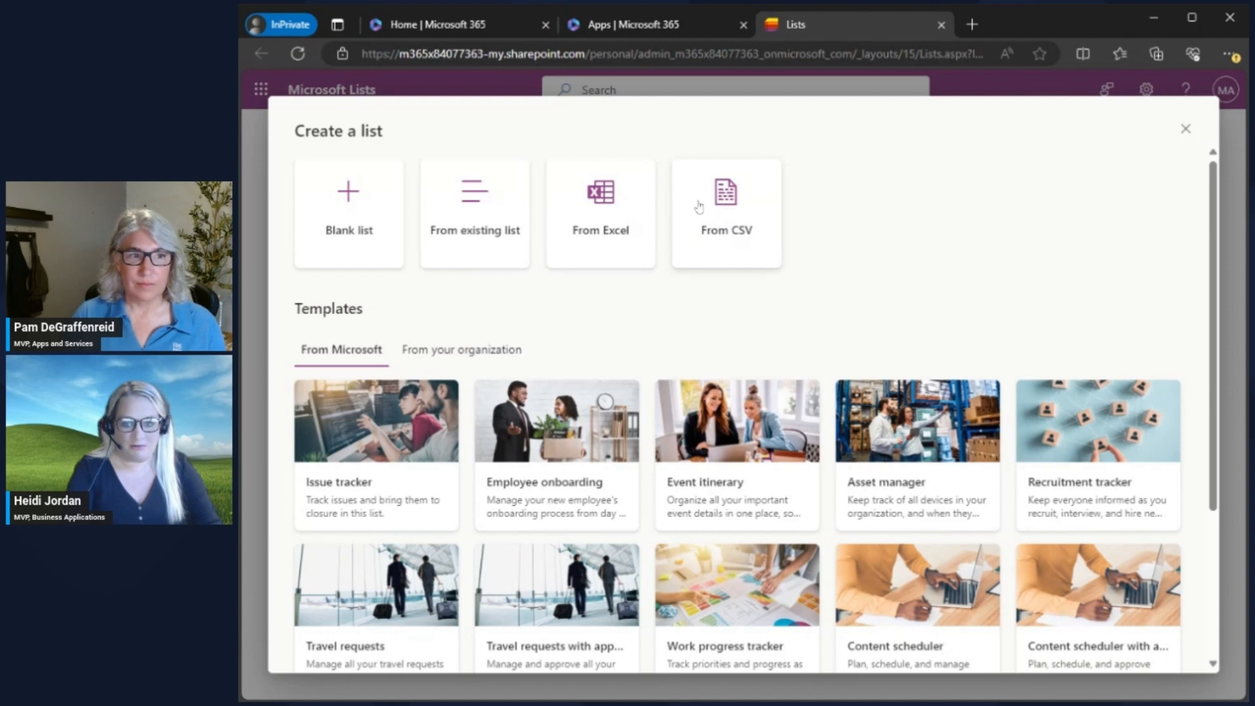
pyautogui.scroll(-3, 1014, 252)
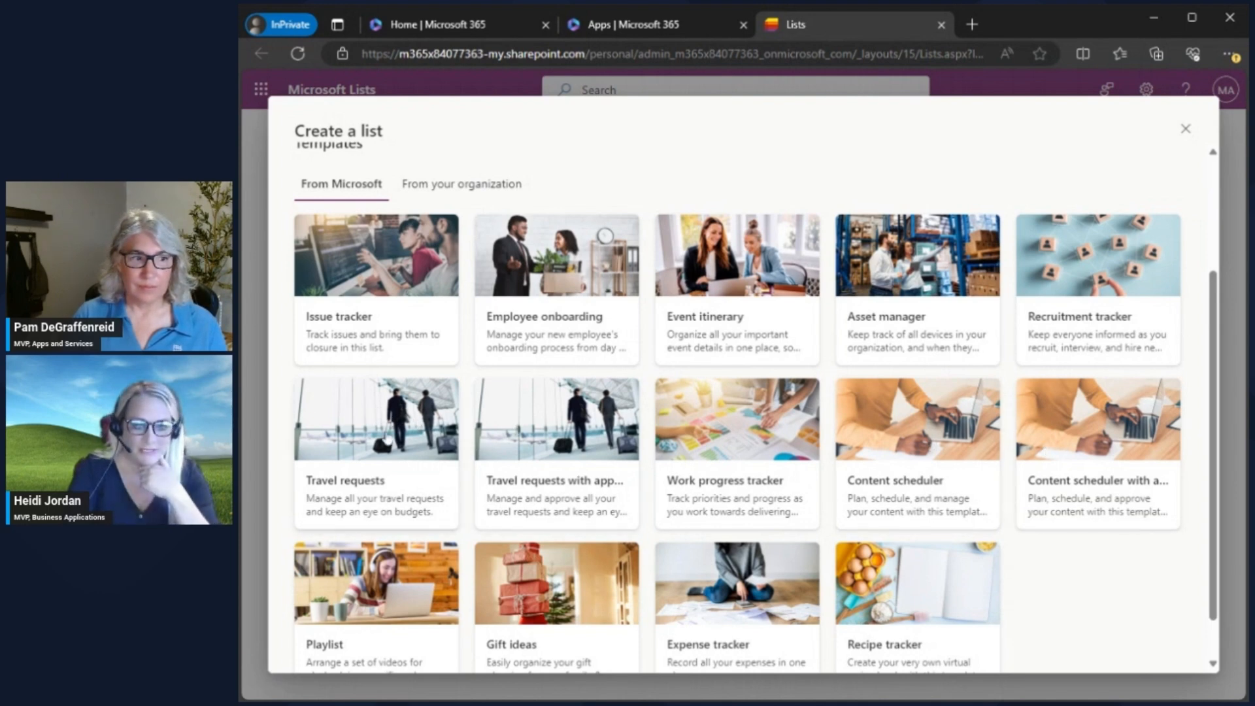
pyautogui.click(566, 452)
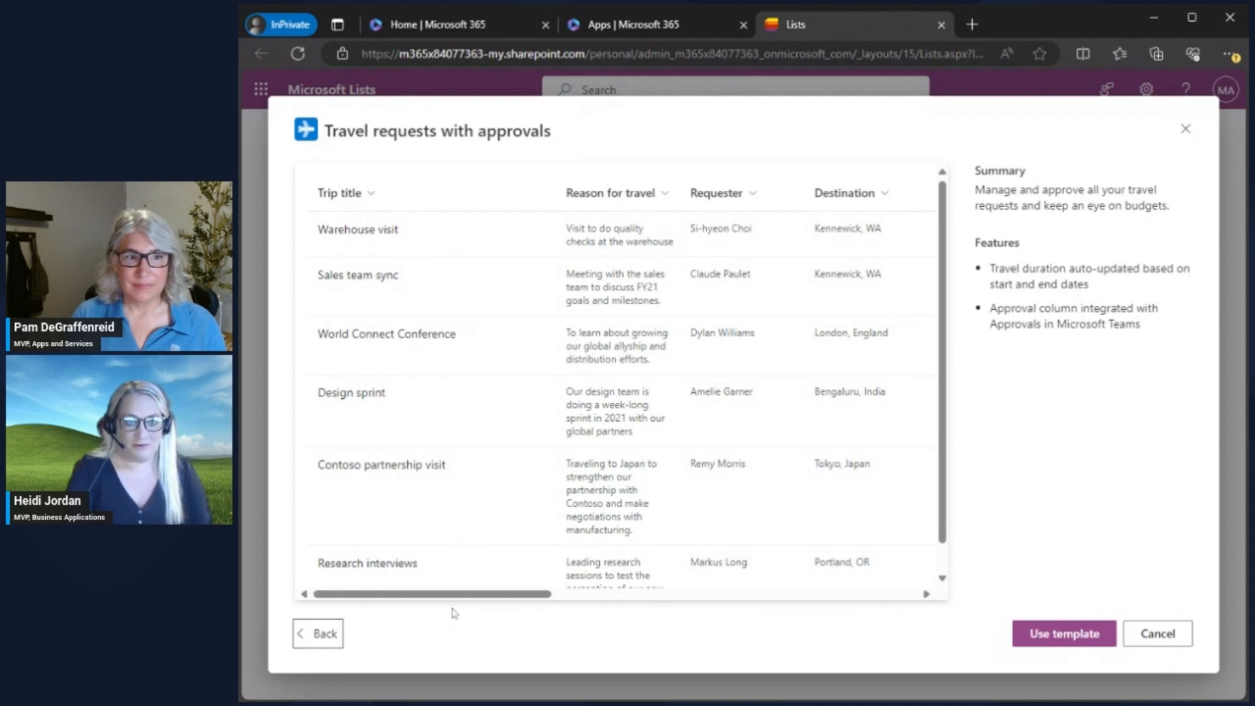
pyautogui.moveTo(458, 595); pyautogui.dragTo(561, 601)
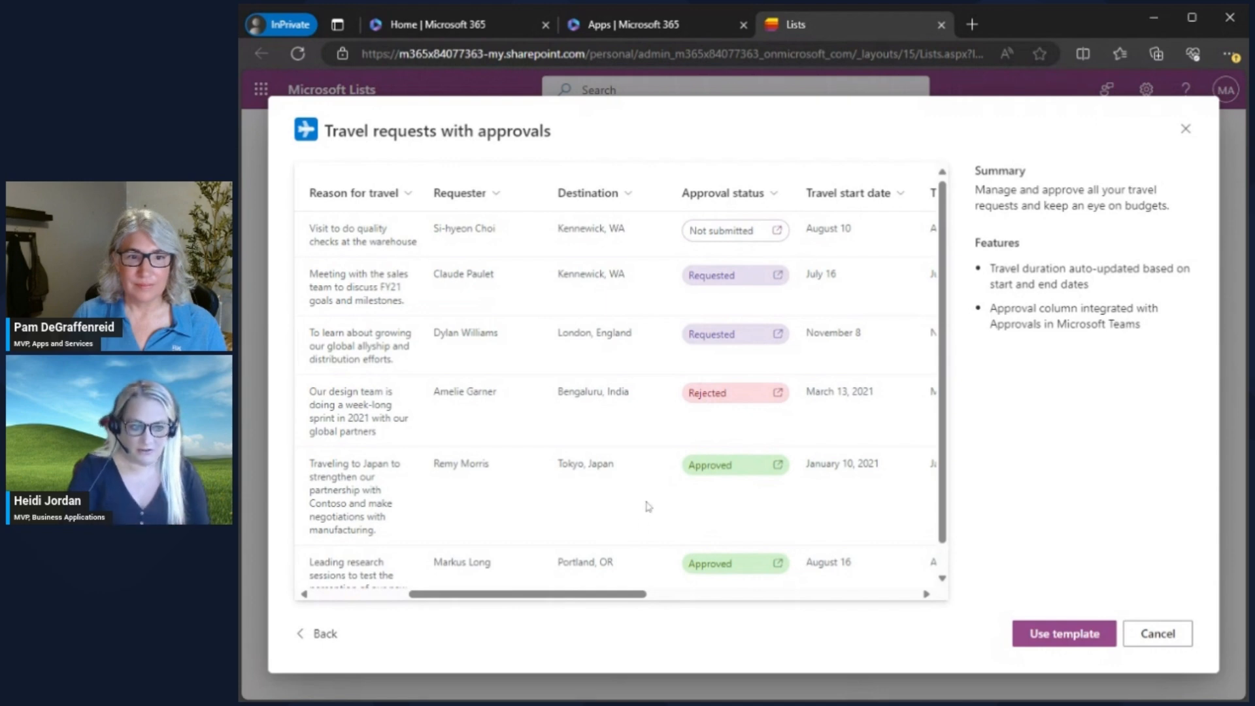
pyautogui.moveTo(644, 595); pyautogui.dragTo(917, 598)
pyautogui.click(1059, 641)
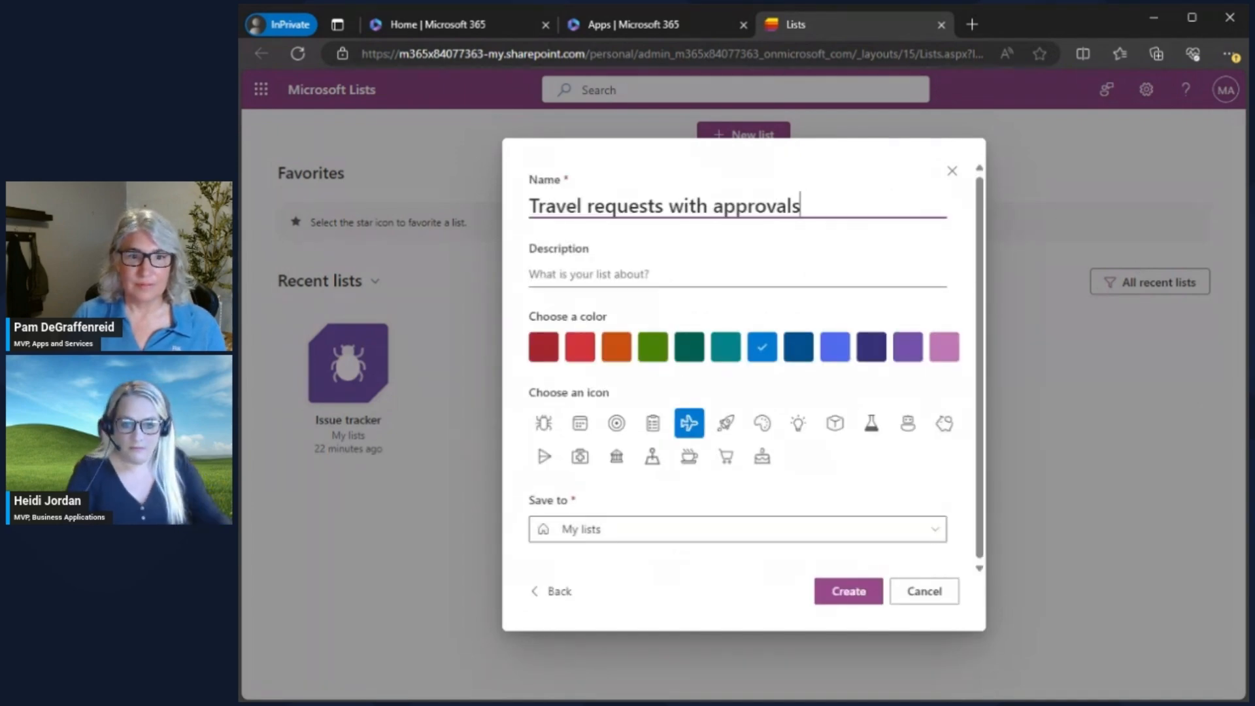
# Give the new list the dark indigo color, review the save locations, and create it in My lists
pyautogui.click(870, 353)
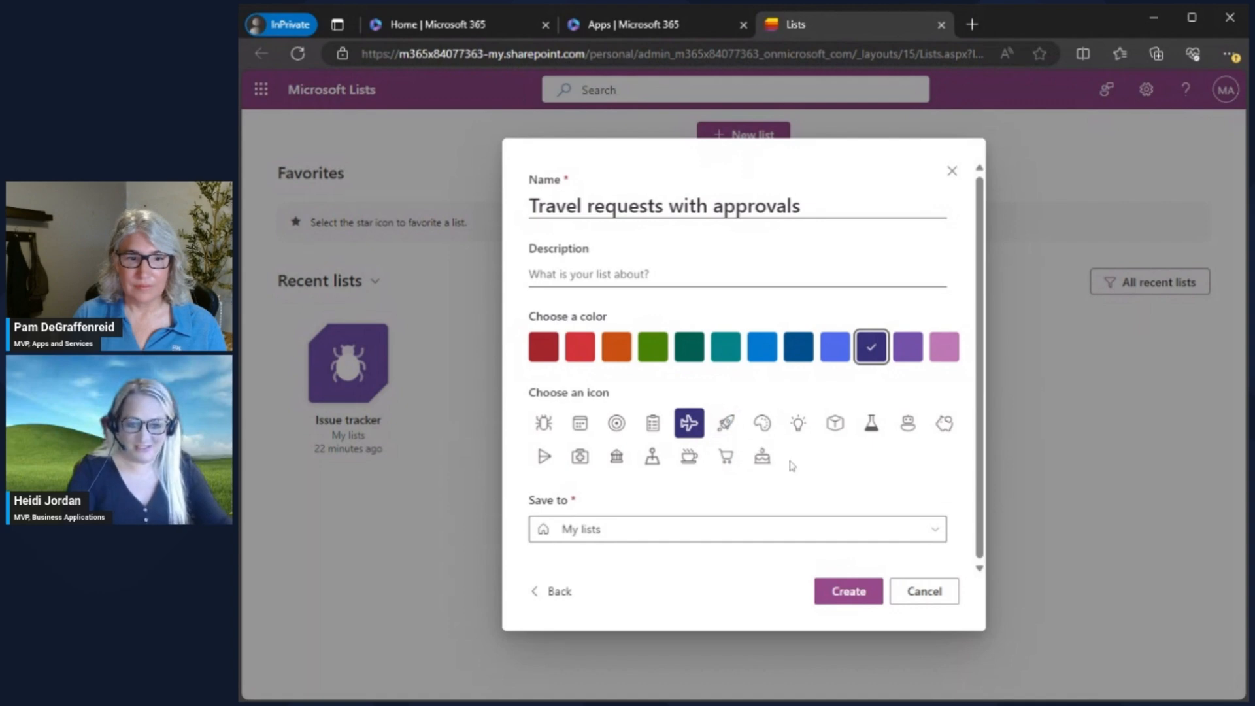
pyautogui.click(873, 529)
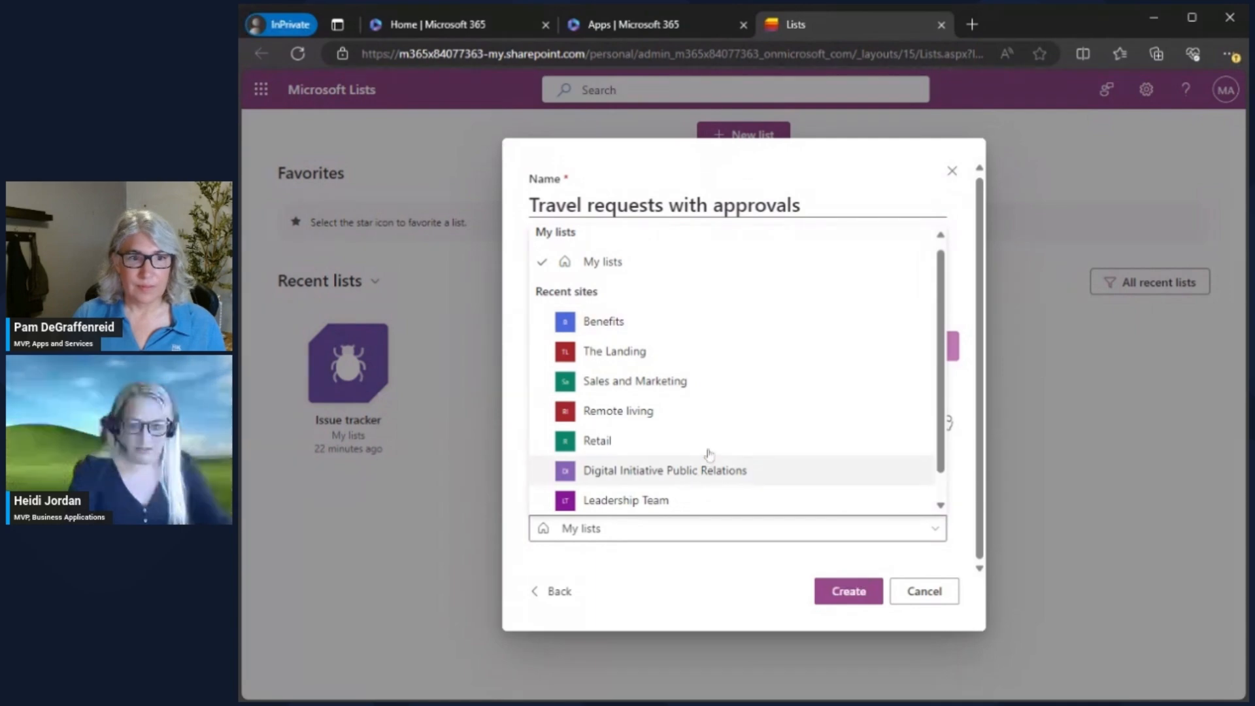
pyautogui.scroll(-1, 719, 444)
pyautogui.scroll(1, 722, 439)
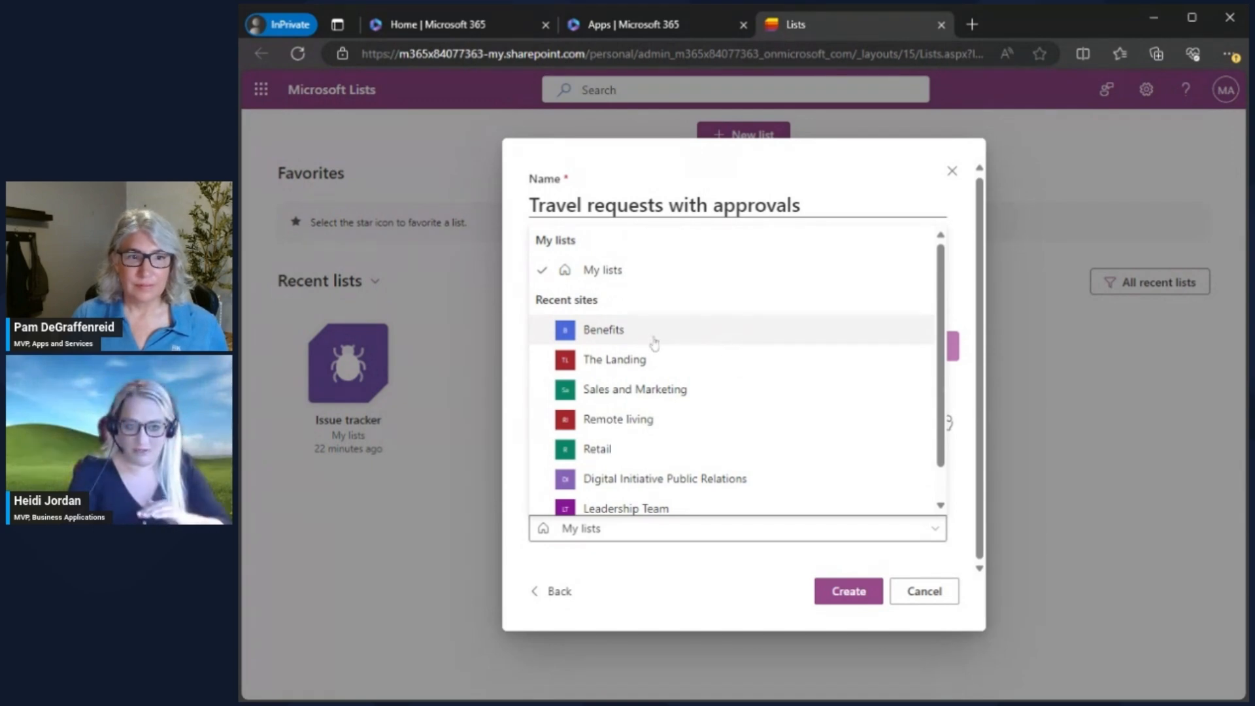
pyautogui.click(724, 591)
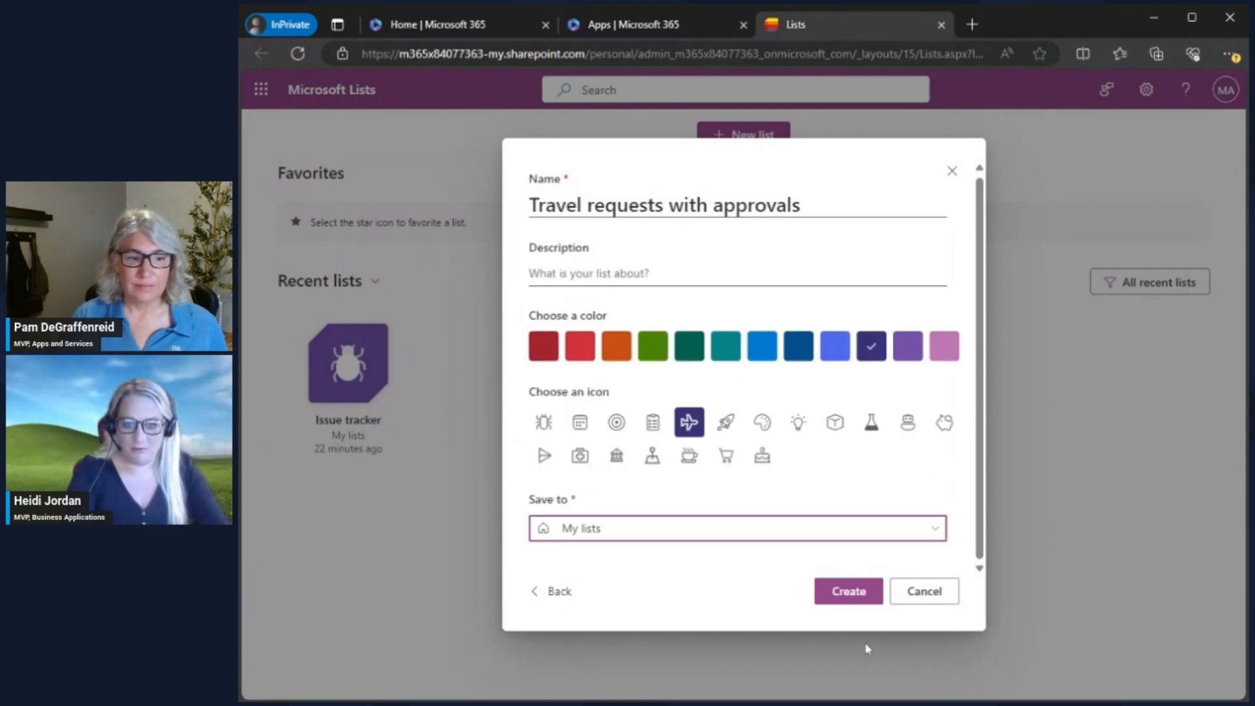
pyautogui.click(857, 603)
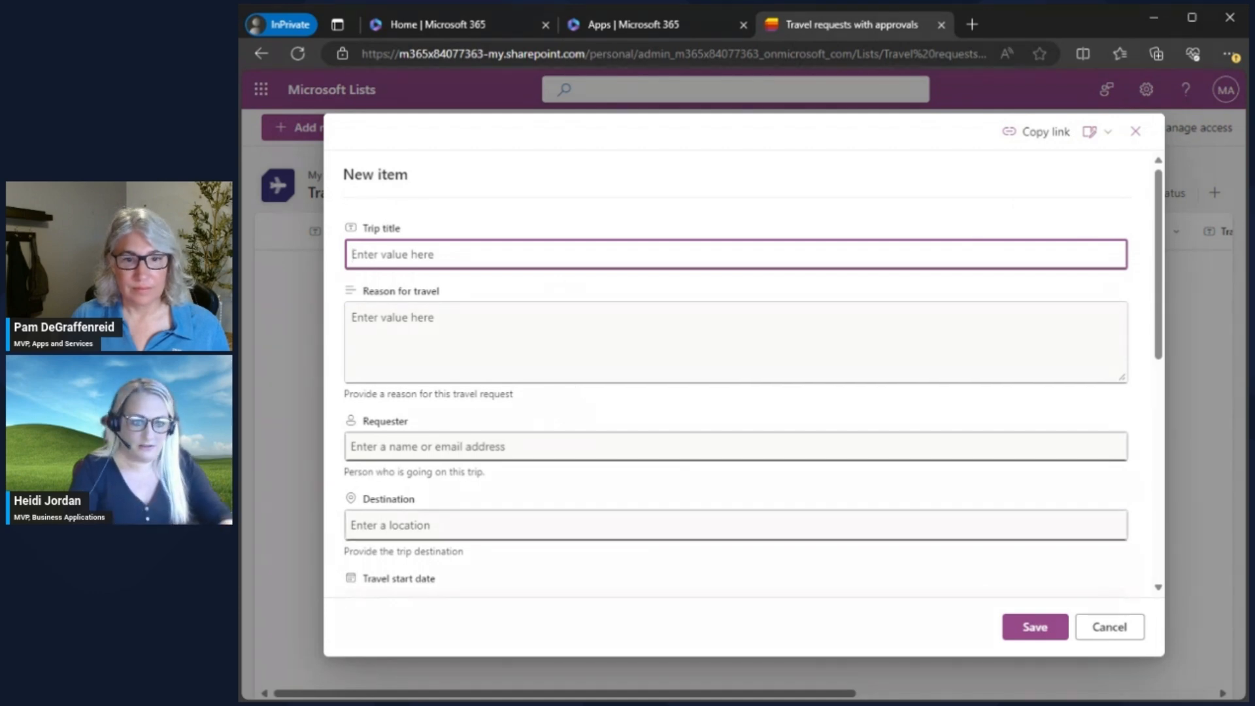
# Give the new travel request the trip title "Las Vegas" and the reason for travel "PPCC"
pyautogui.write('Las Vegas')
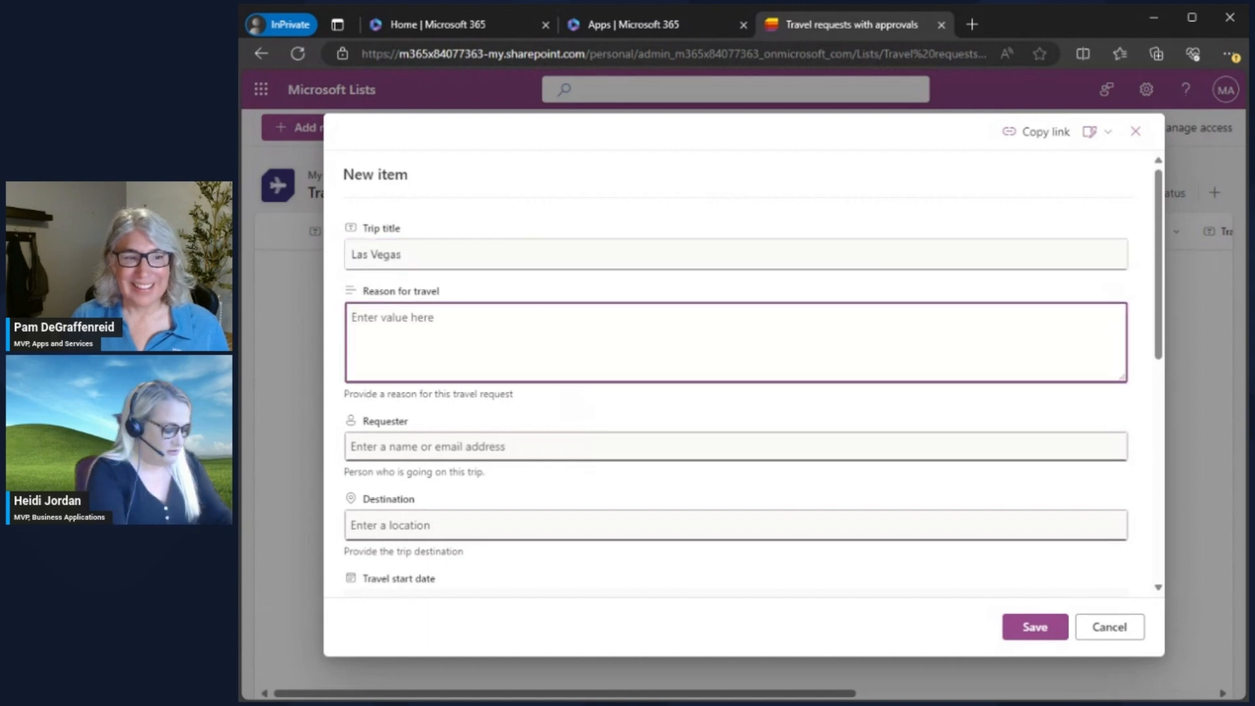
pyautogui.write('M')
pyautogui.press('BackSpace')
pyautogui.press('BackSpace')
pyautogui.press('BackSpace')
pyautogui.write('PPCC')
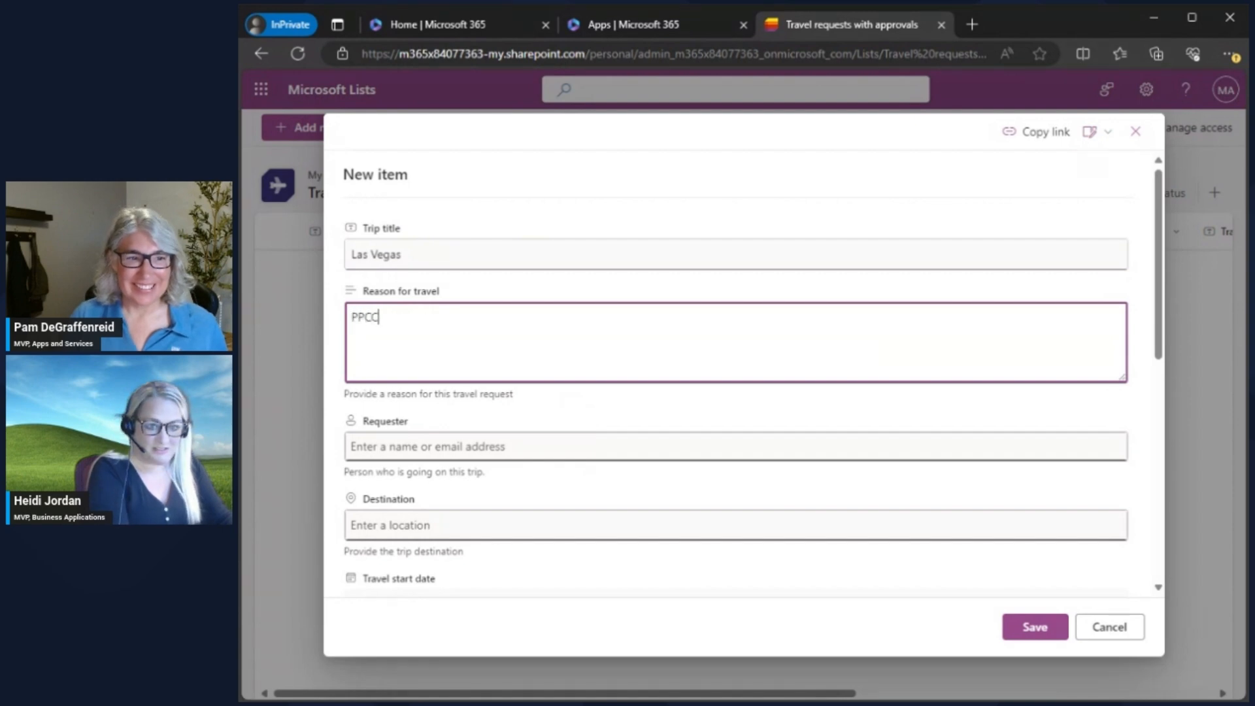
# Look up the traveller by first name and assign that person as the item's requester
pyautogui.click(523, 447)
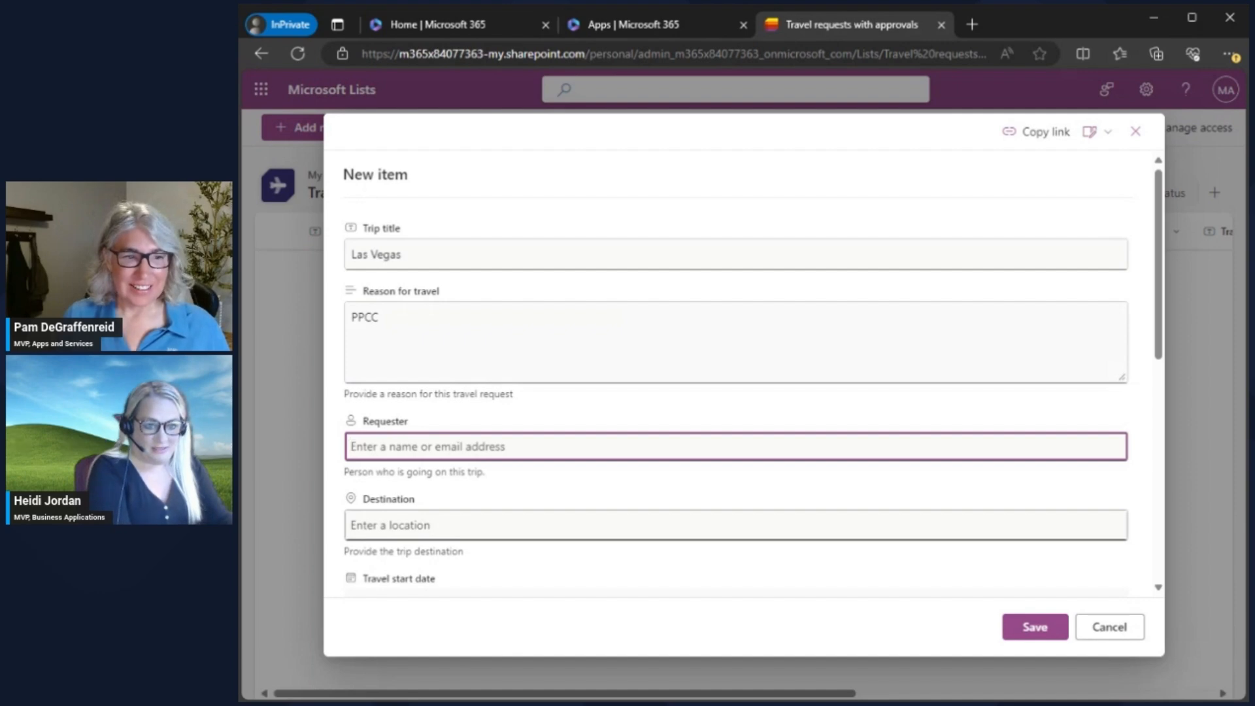
pyautogui.write('adele')
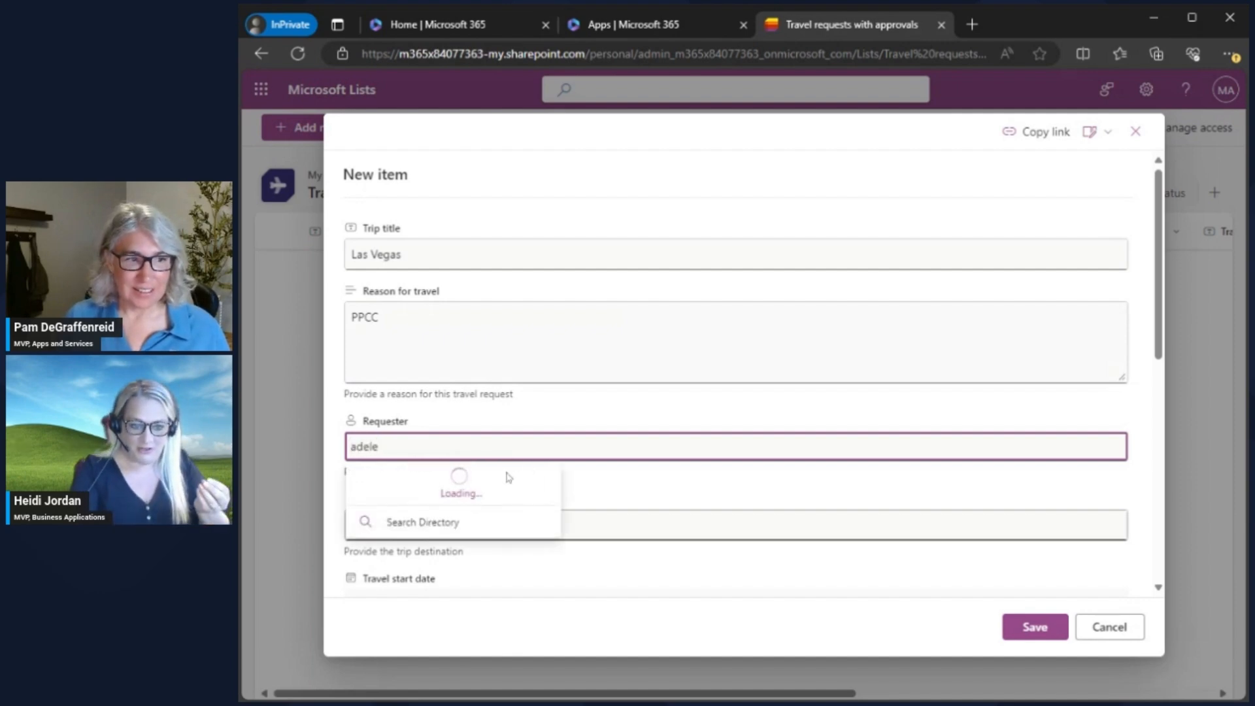
pyautogui.click(464, 487)
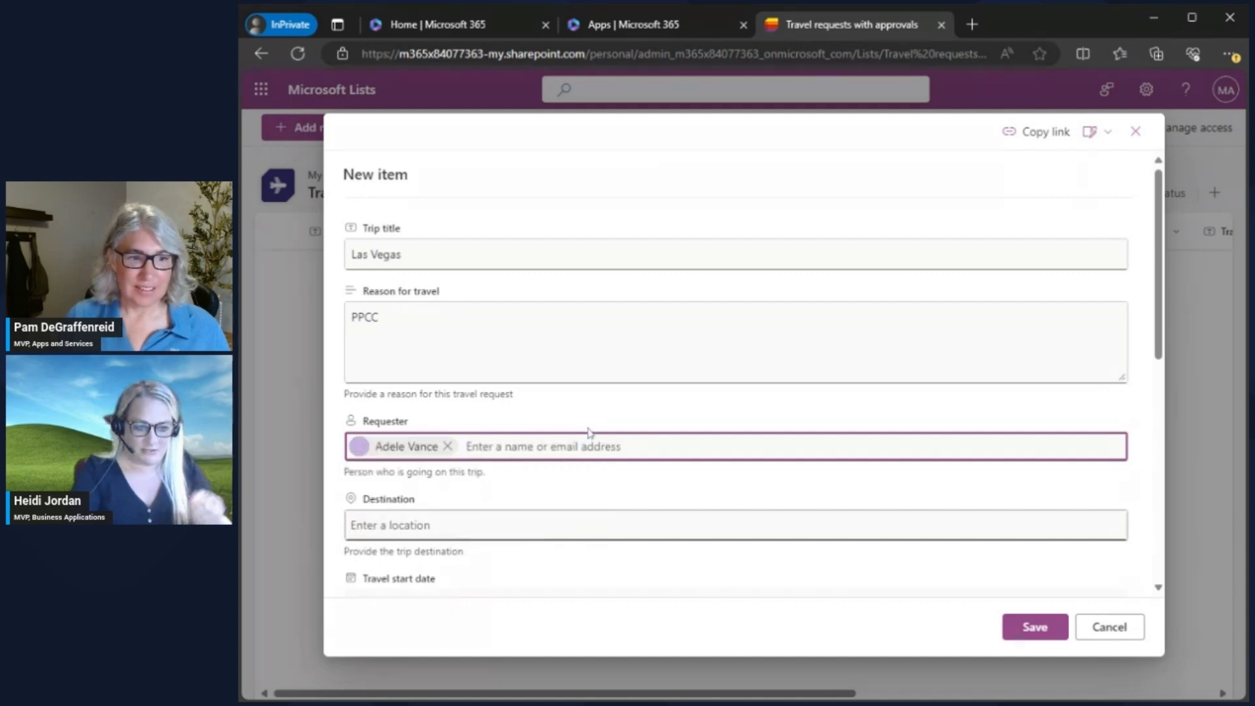
pyautogui.scroll(-1, 588, 434)
pyautogui.click(482, 433)
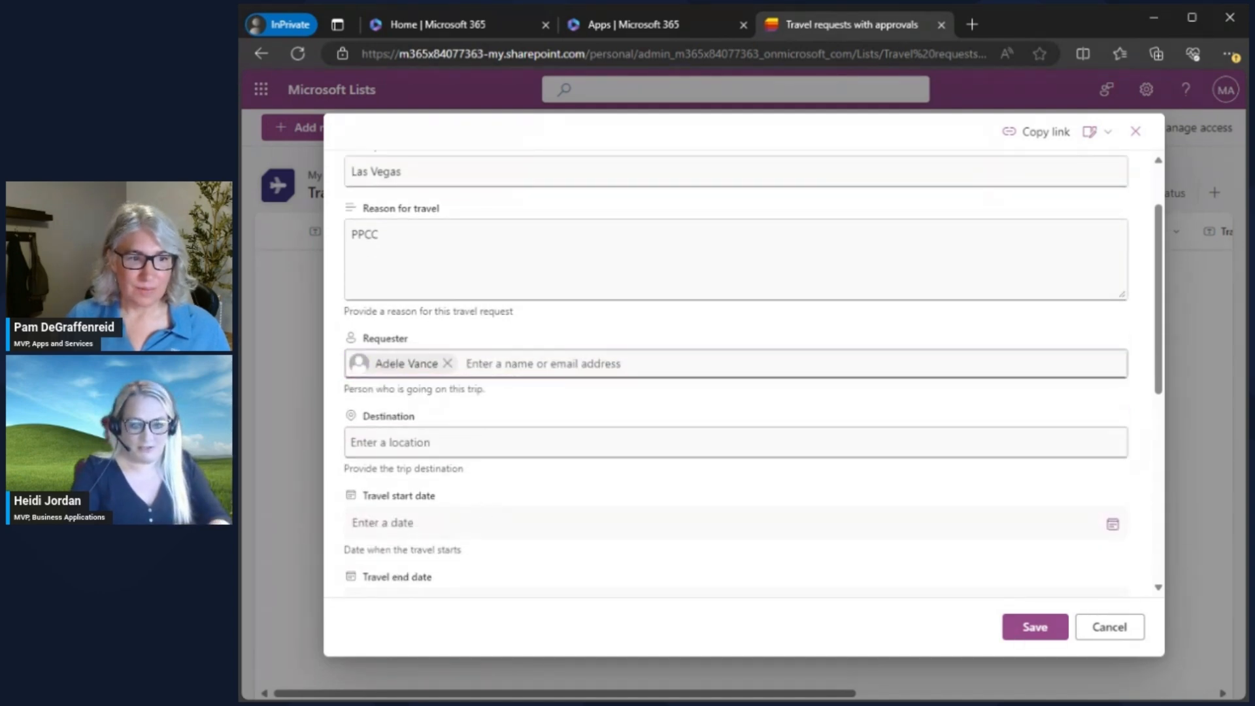
# Choose British Airways as the airline, save the travel request, and return to the list without adding another item
pyautogui.scroll(-3, 510, 436)
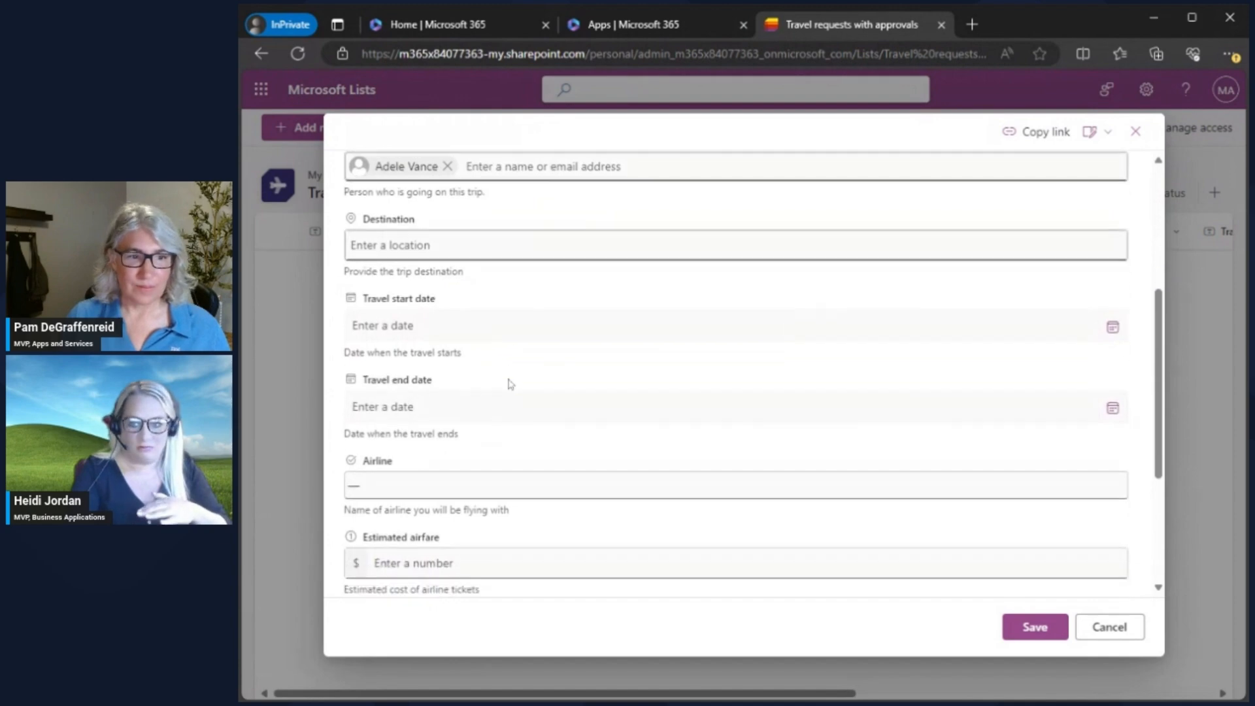
pyautogui.click(526, 425)
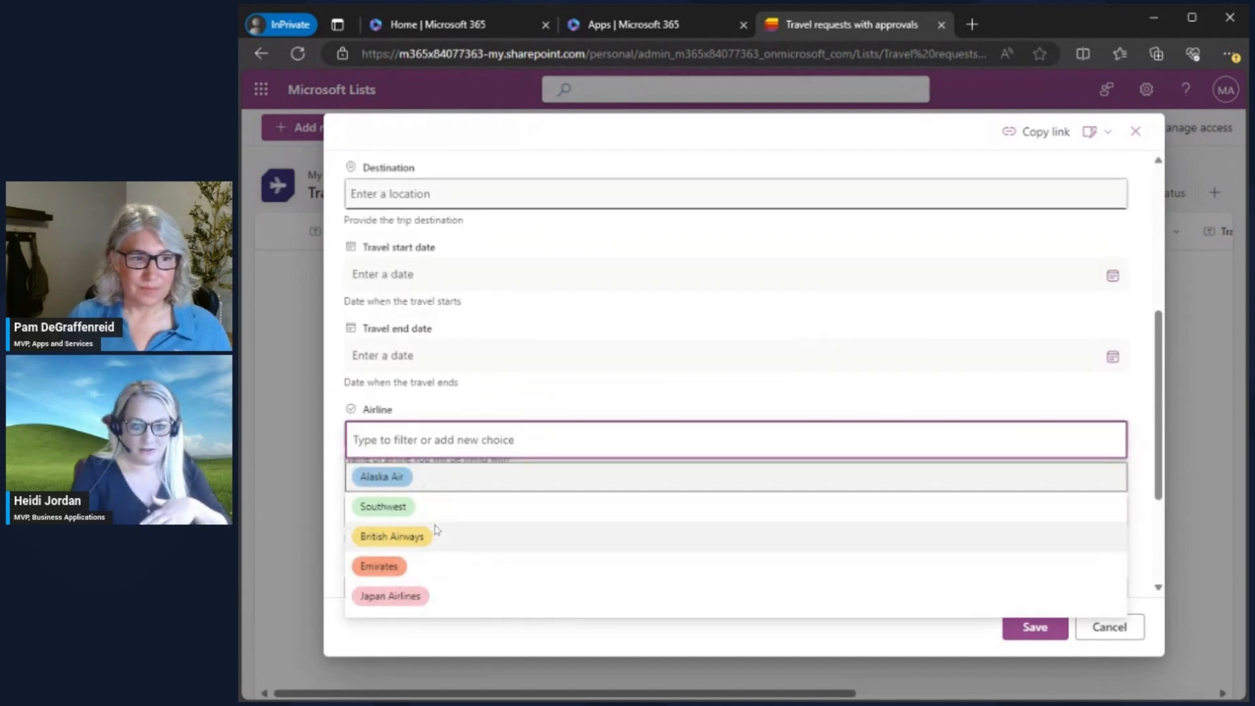
pyautogui.click(468, 537)
pyautogui.scroll(-2, 658, 411)
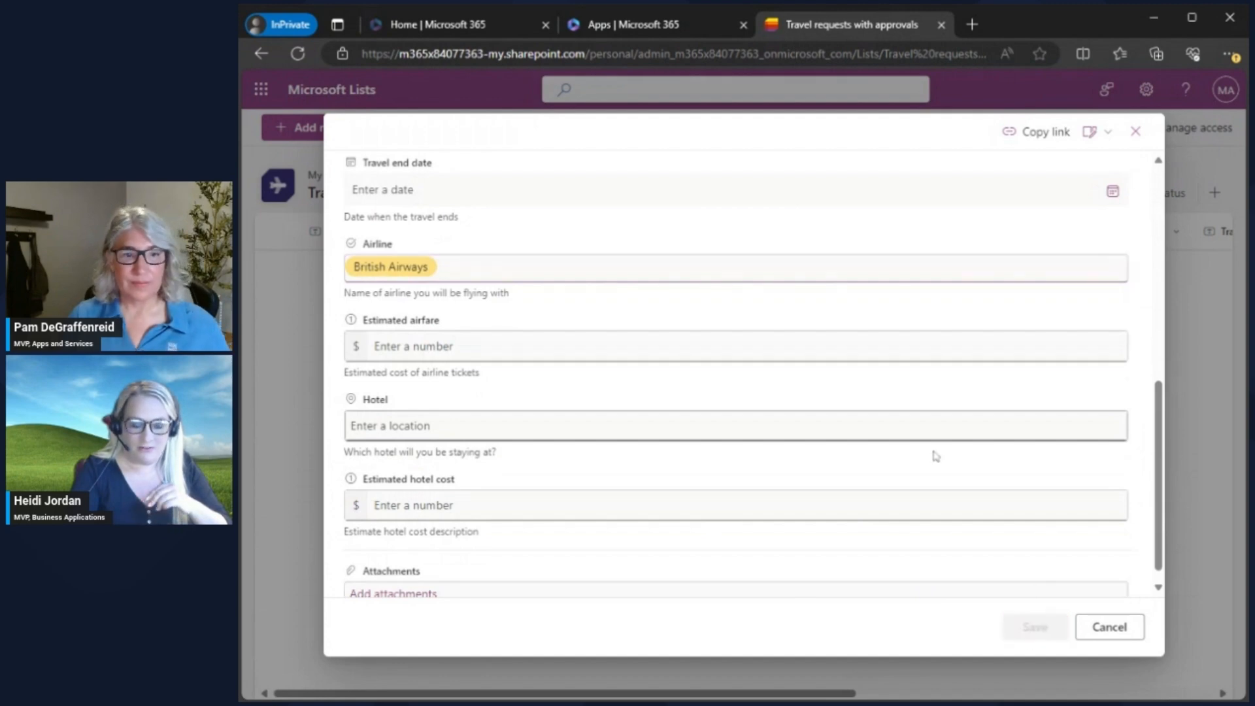
pyautogui.click(1035, 627)
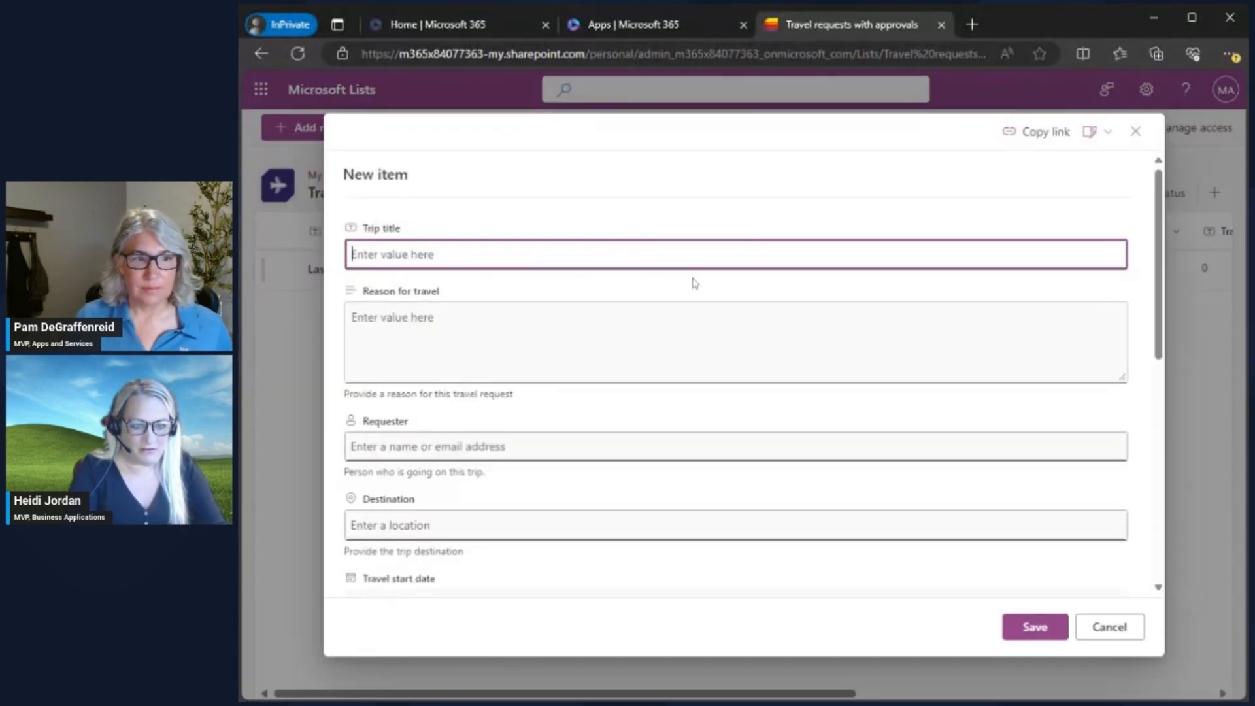
pyautogui.click(1136, 132)
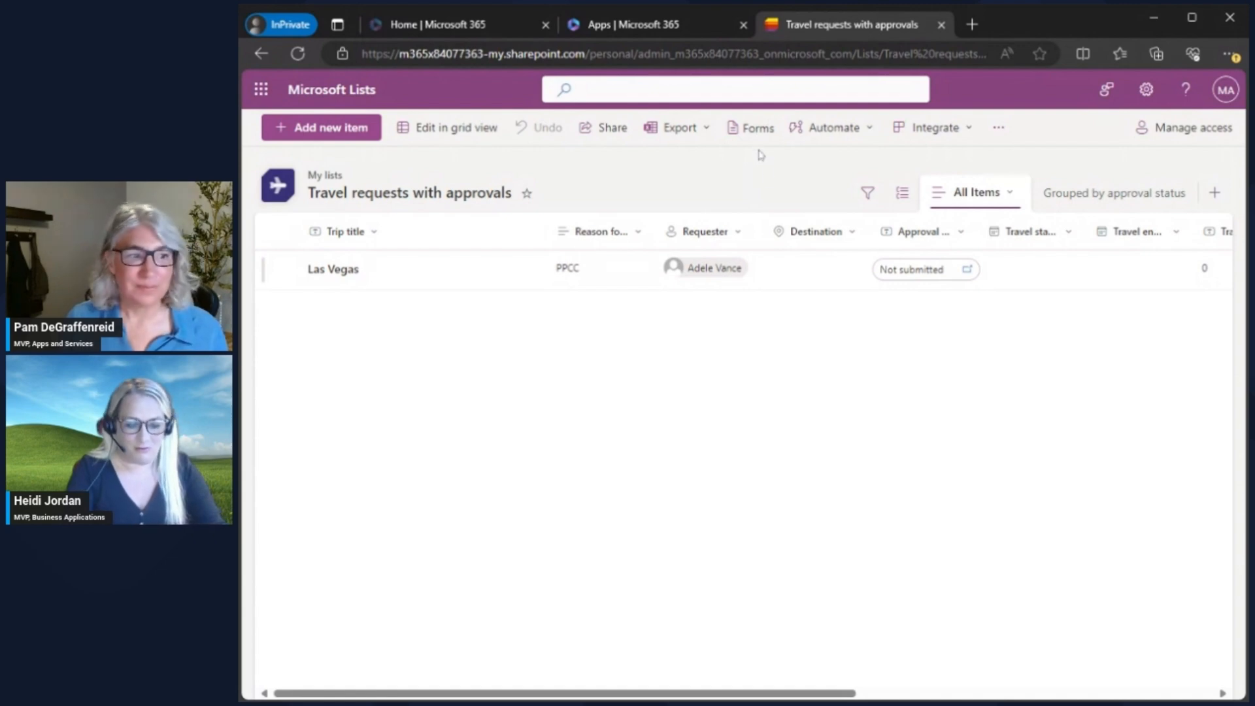
# Create a new form for the list and title it "Travel Request Form"
pyautogui.click(754, 130)
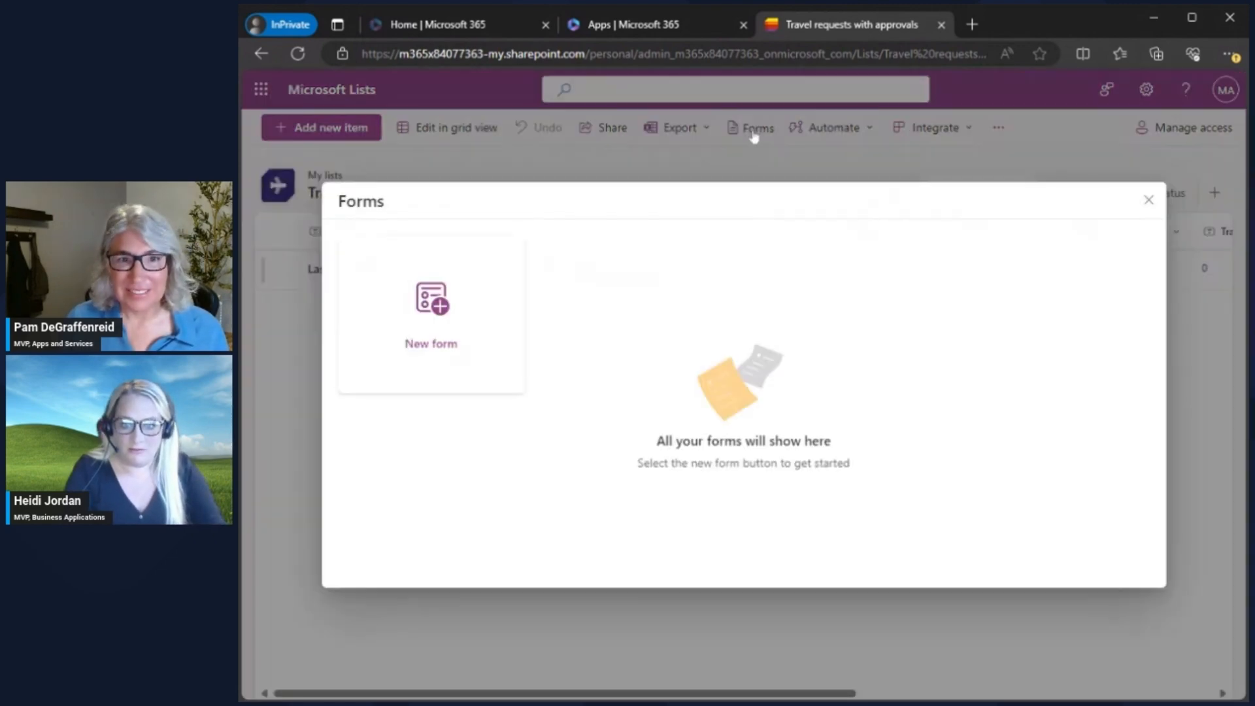
pyautogui.click(435, 338)
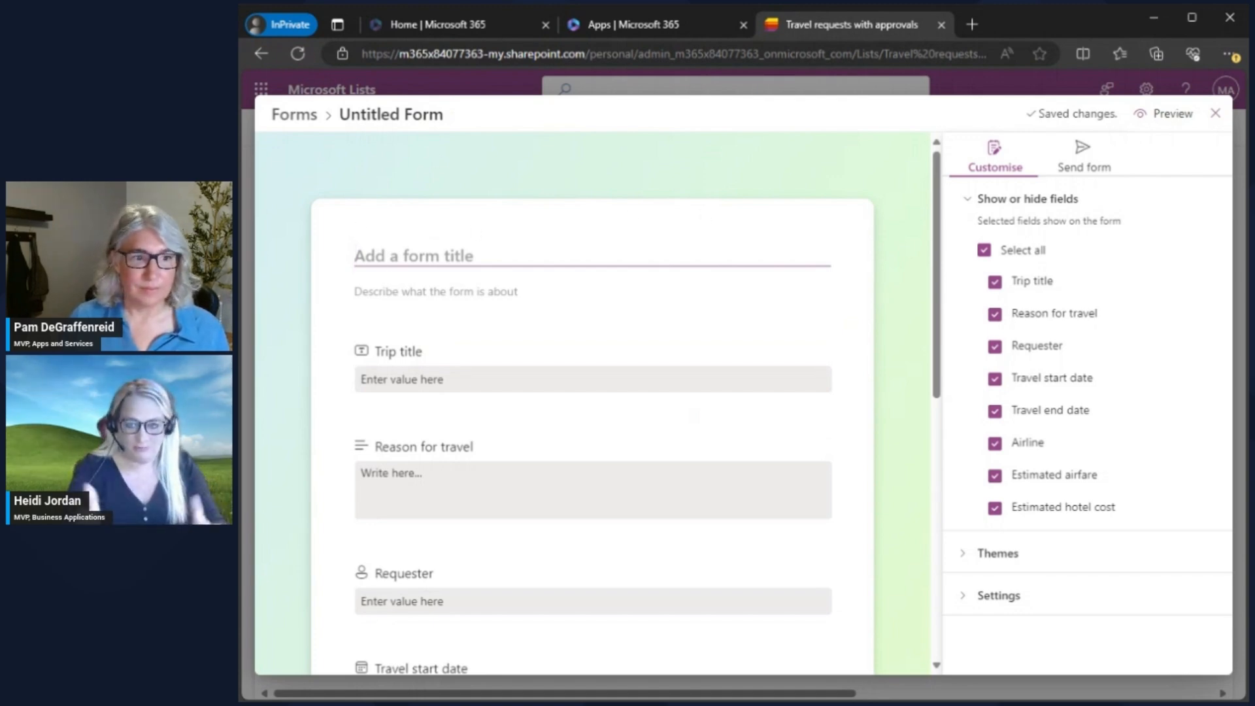
pyautogui.write('Travel Req')
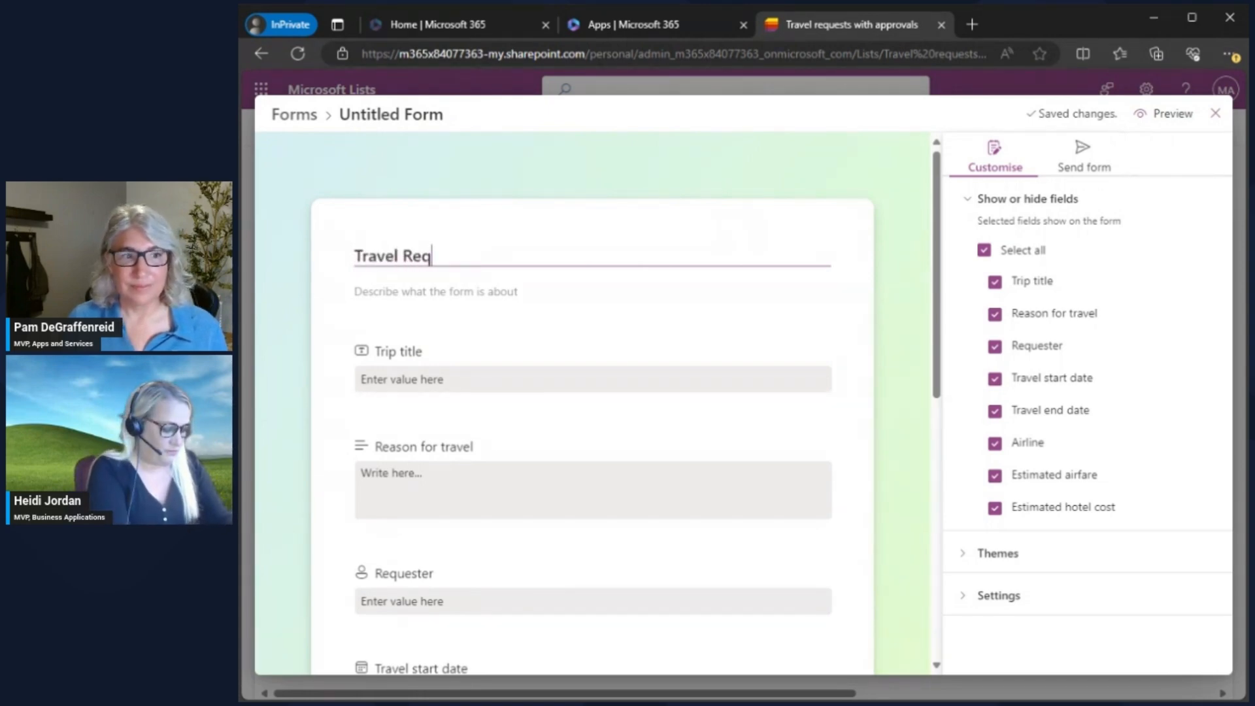
pyautogui.write('uest Form')
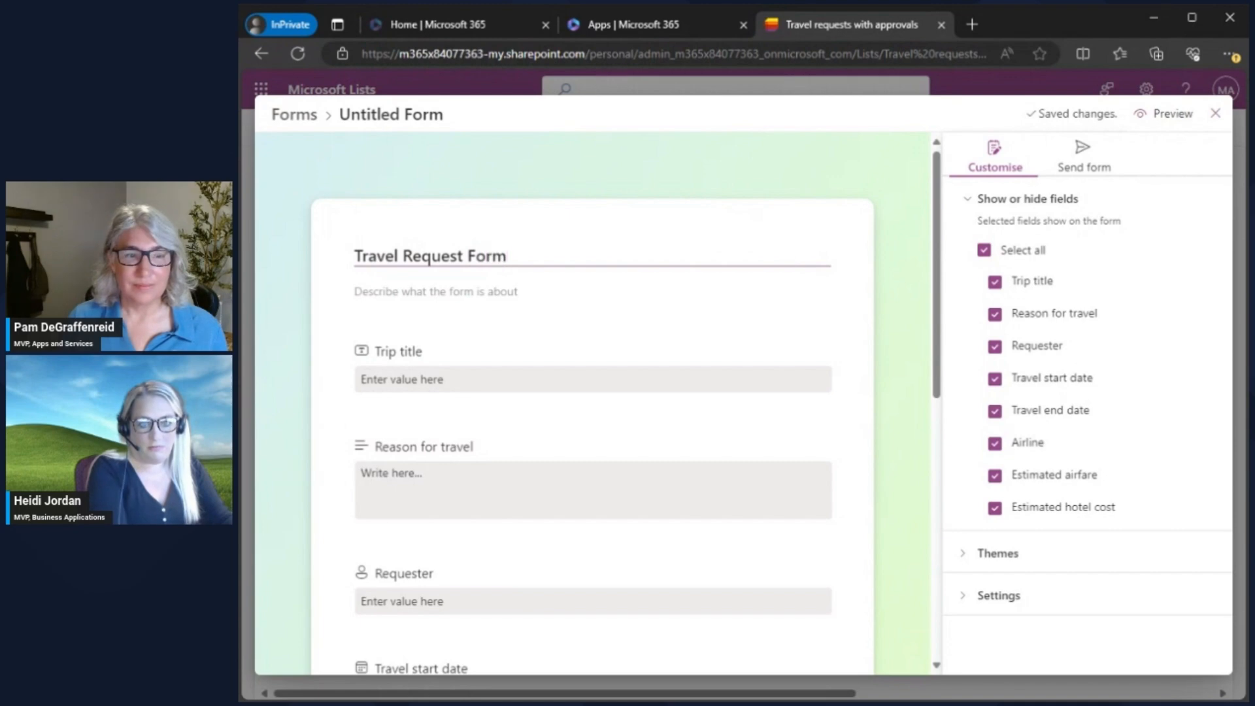
# Add the form description "Fill this out when you need trip approval."
pyautogui.click(414, 290)
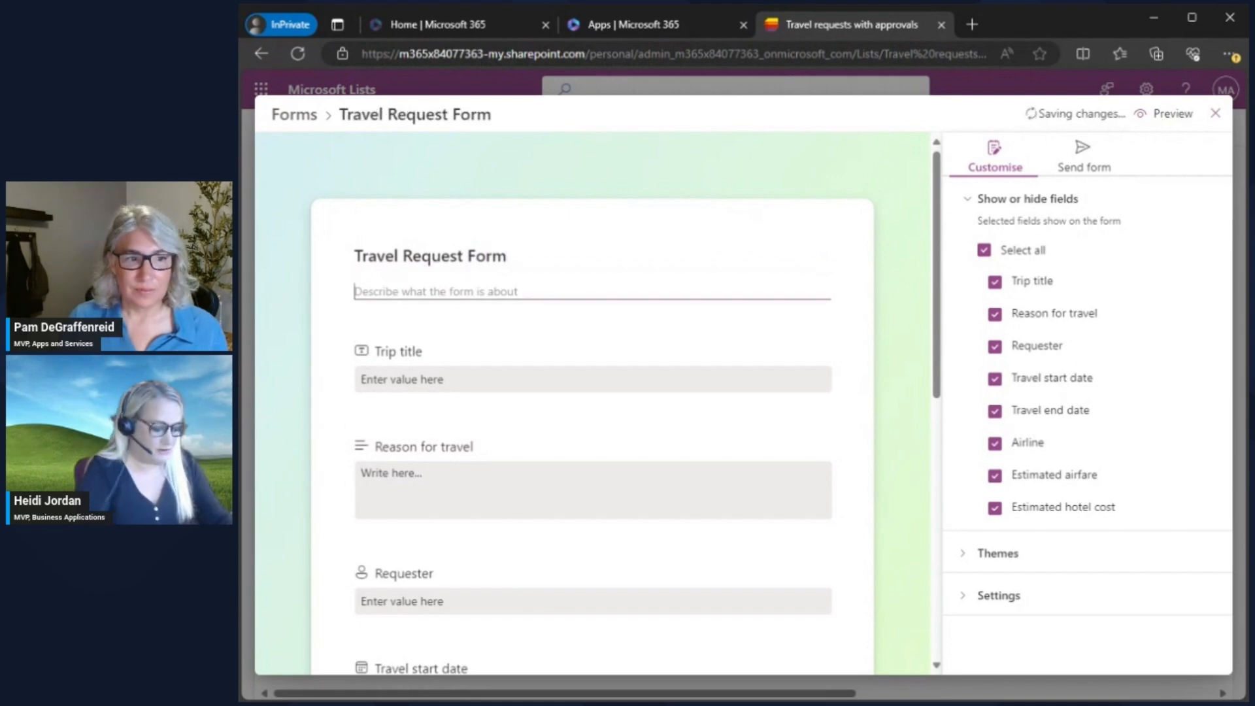
pyautogui.write('Fill this out whe')
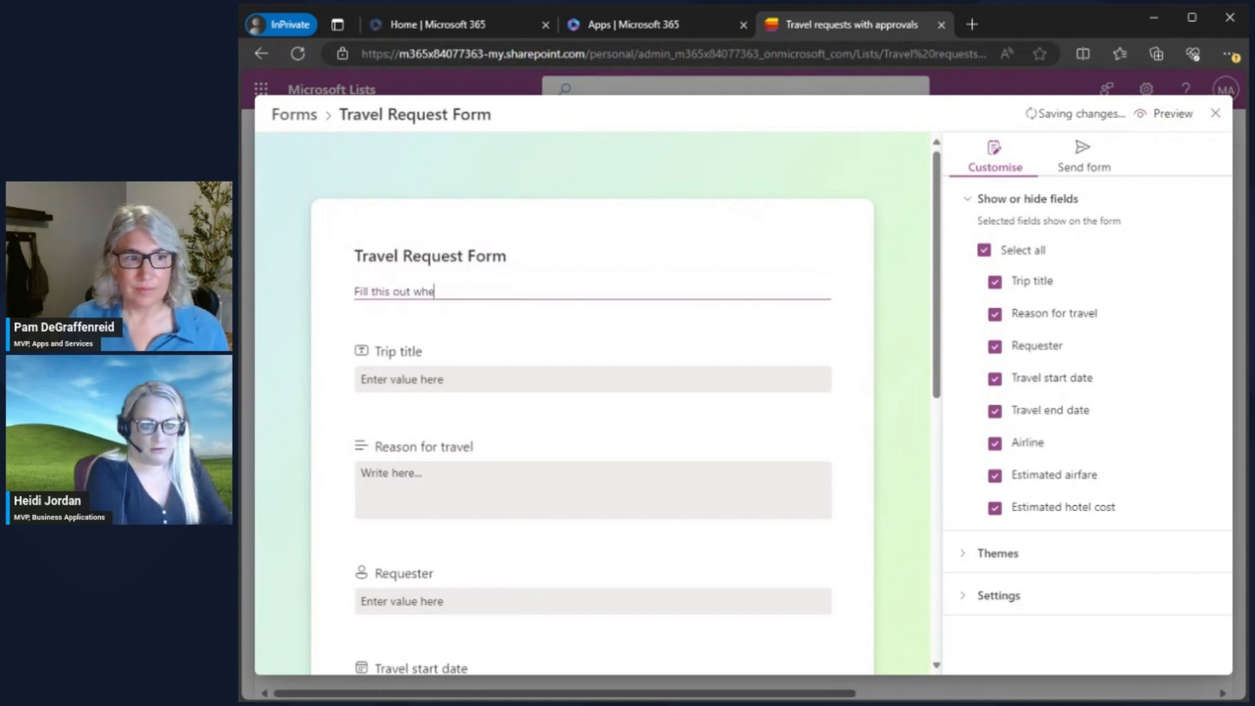
pyautogui.write('n you need trip approval.')
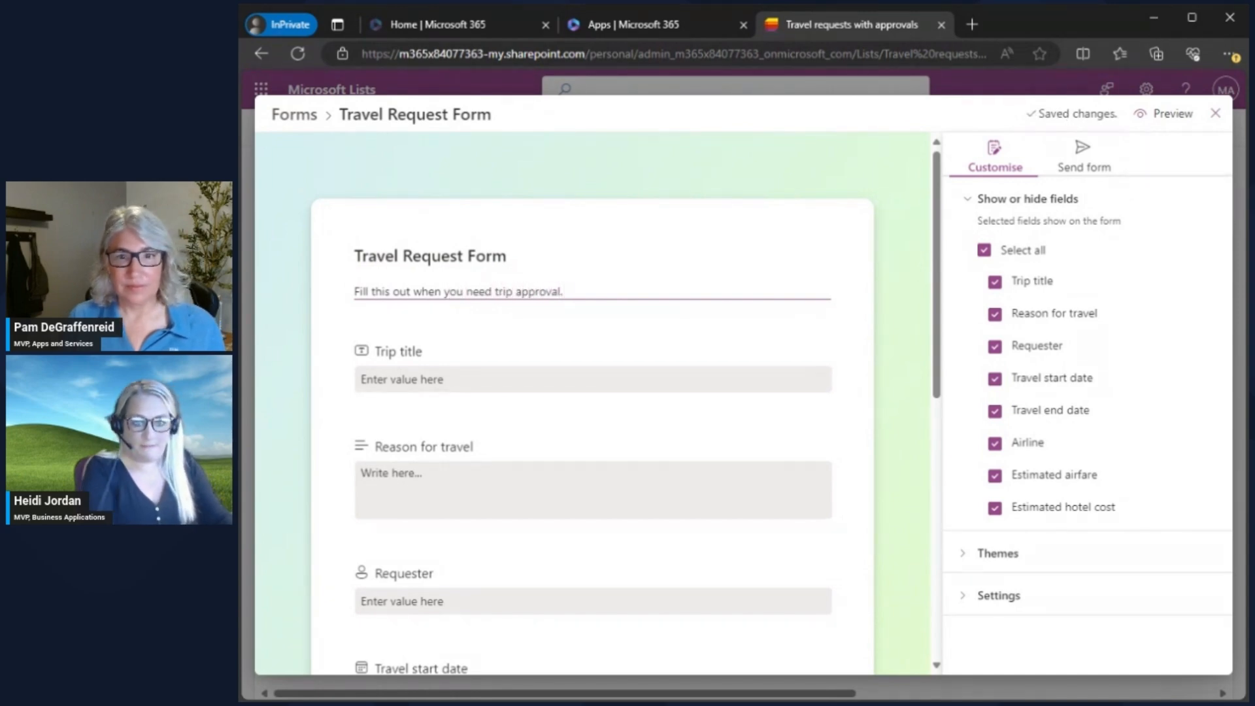
# Add the description "Please give this a short name" to the form's Trip title question
pyautogui.scroll(-1, 588, 317)
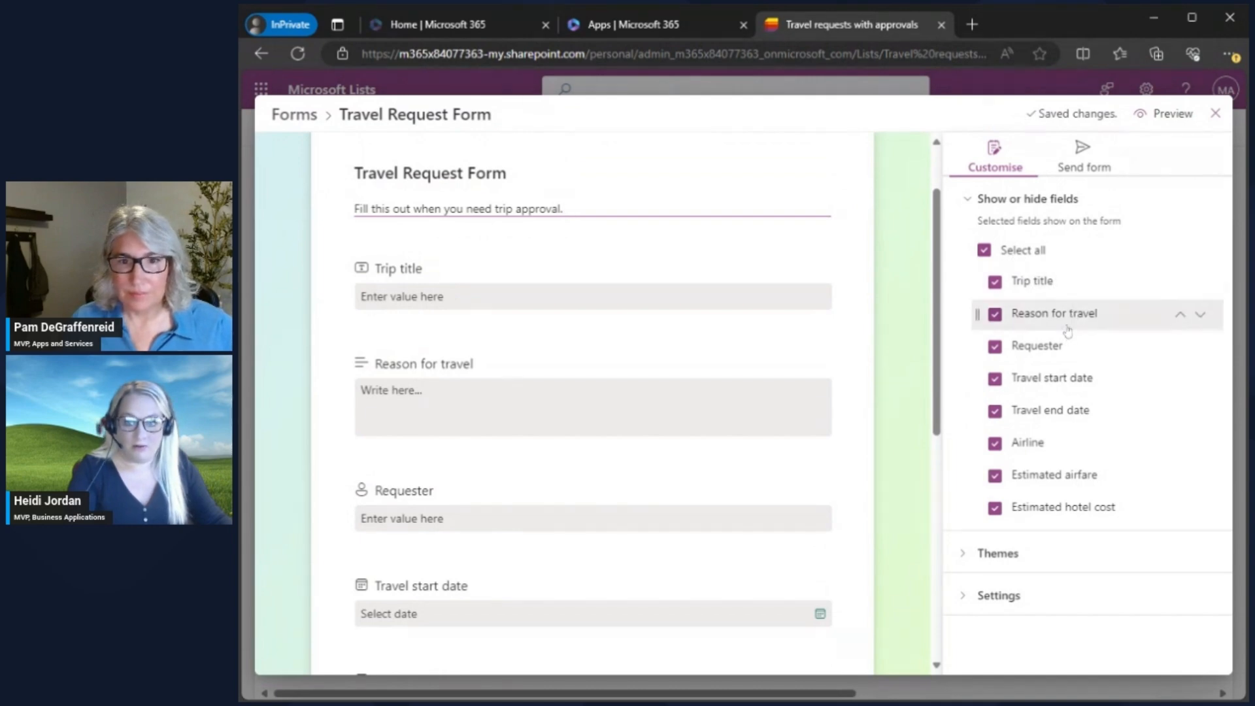
pyautogui.moveTo(1067, 293)
pyautogui.mouseDown()
pyautogui.moveTo(1100, 353)
pyautogui.moveTo(1082, 347)
pyautogui.moveTo(1077, 280)
pyautogui.mouseUp()
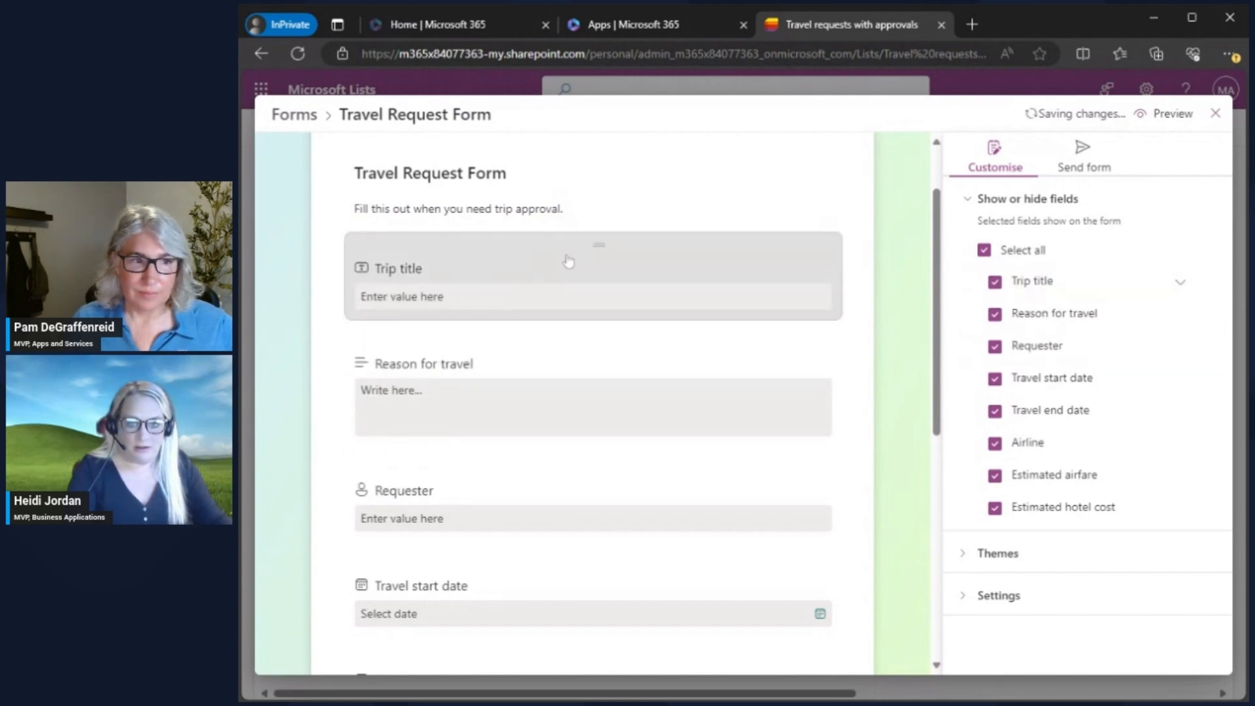
pyautogui.click(539, 257)
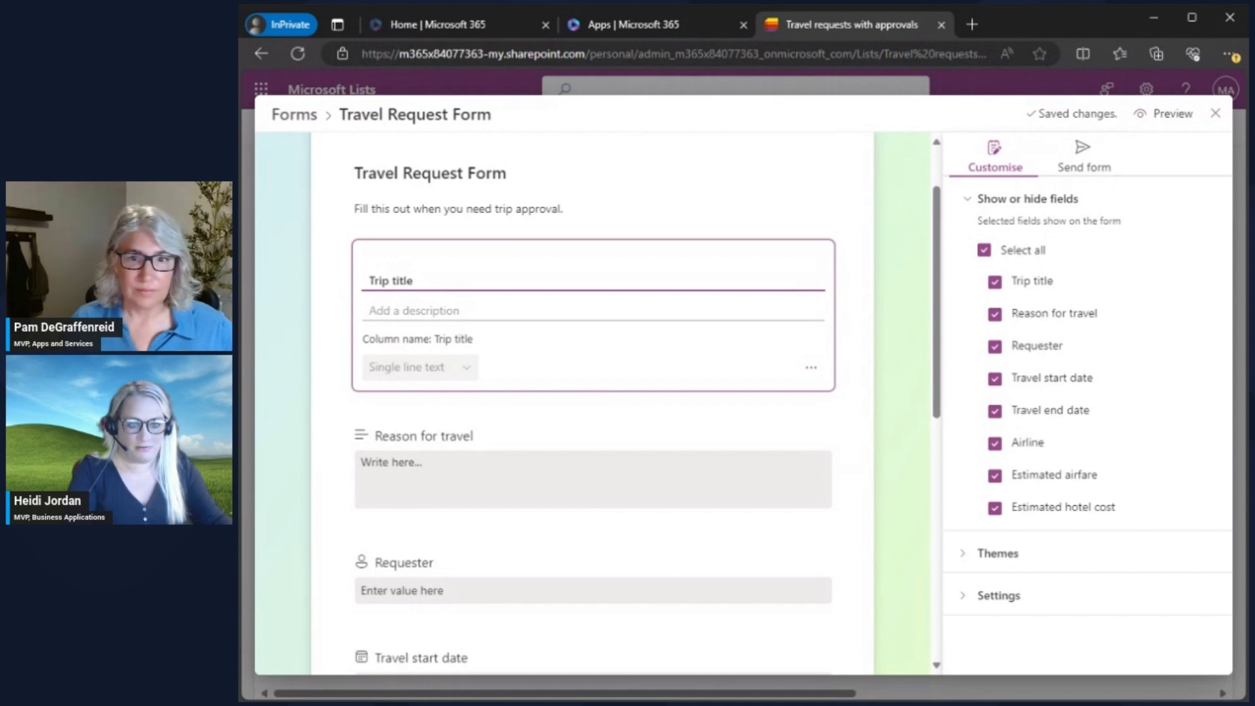
pyautogui.click(459, 311)
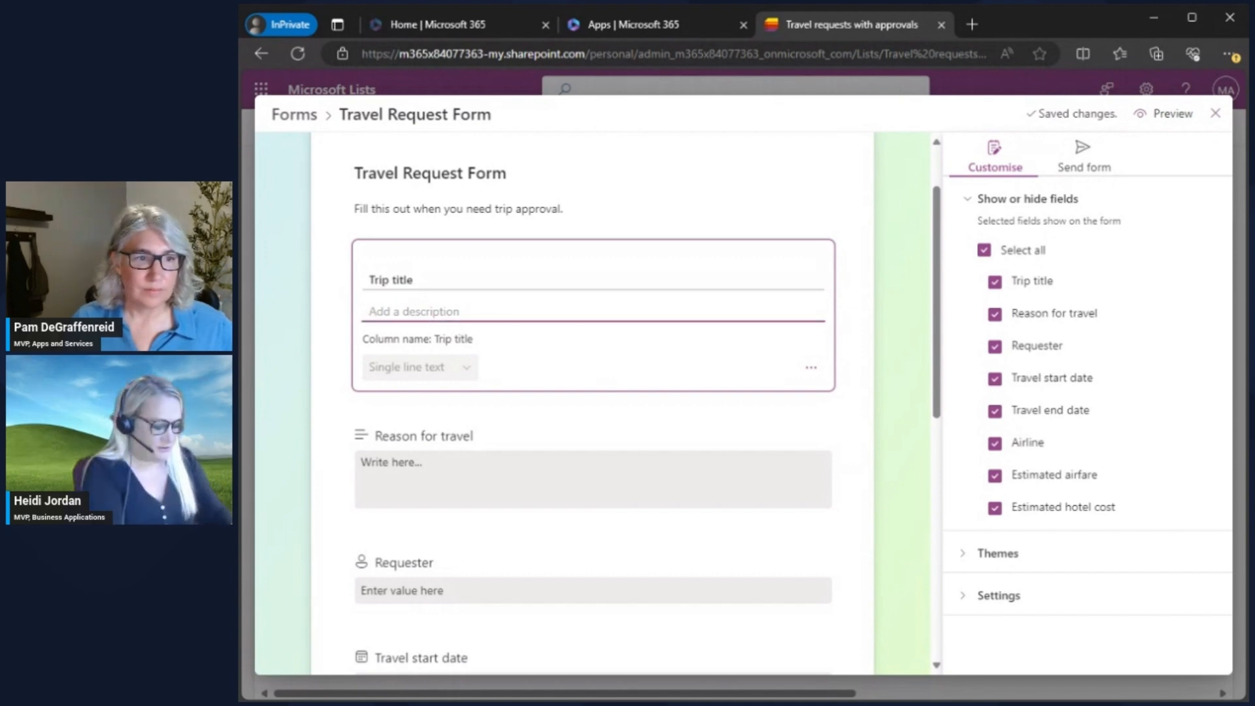
pyautogui.write('Ple')
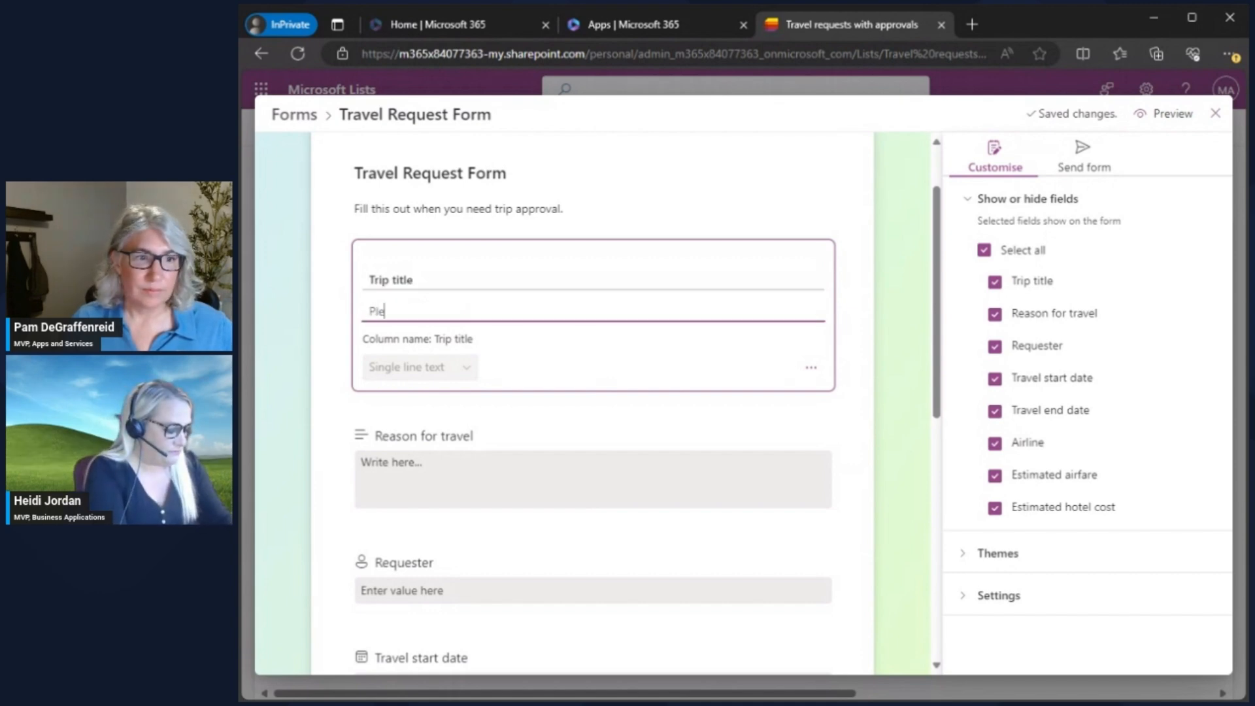
pyautogui.write('ase give this a short name')
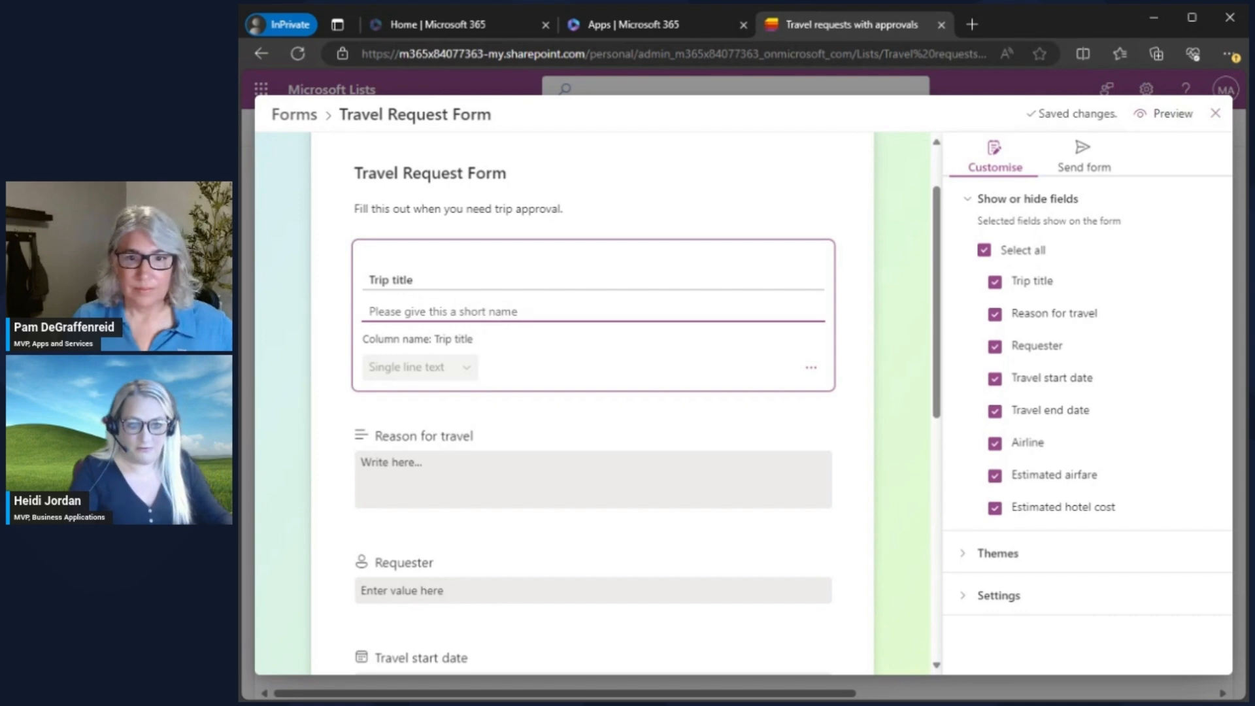
# Examine the answer types, required setting and further options of the Reason for travel and Requester questions
pyautogui.click(541, 435)
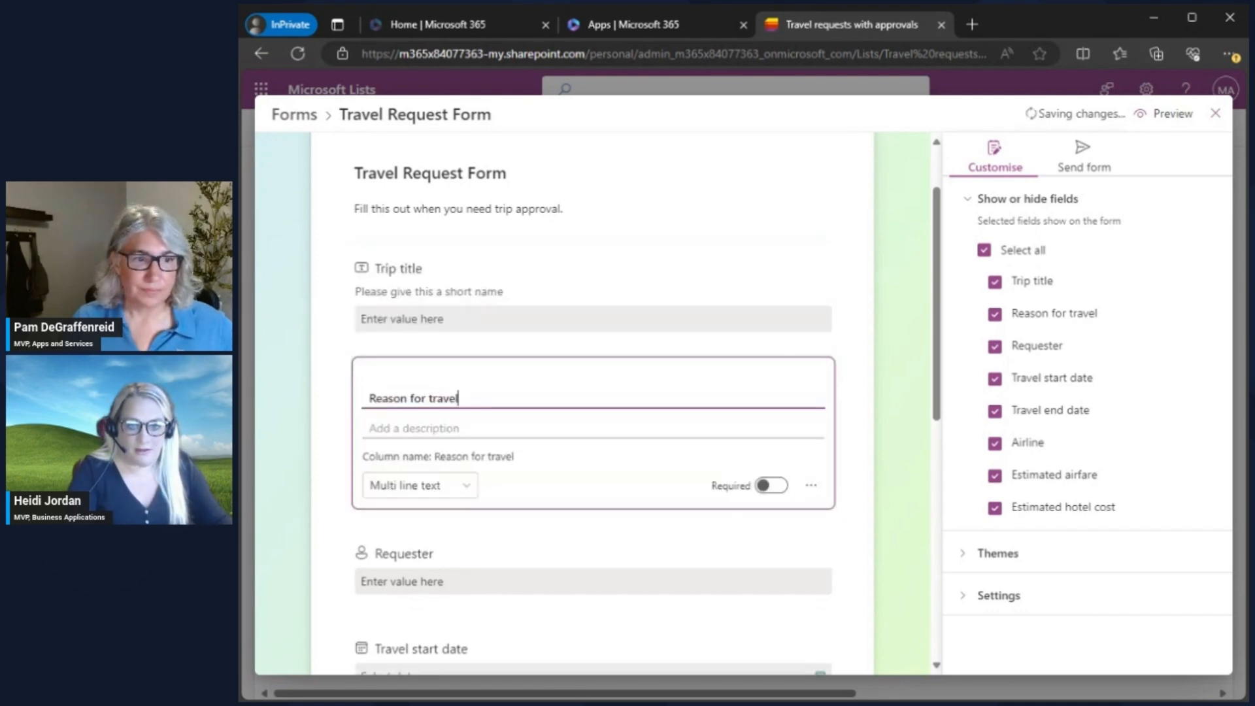
pyautogui.click(458, 485)
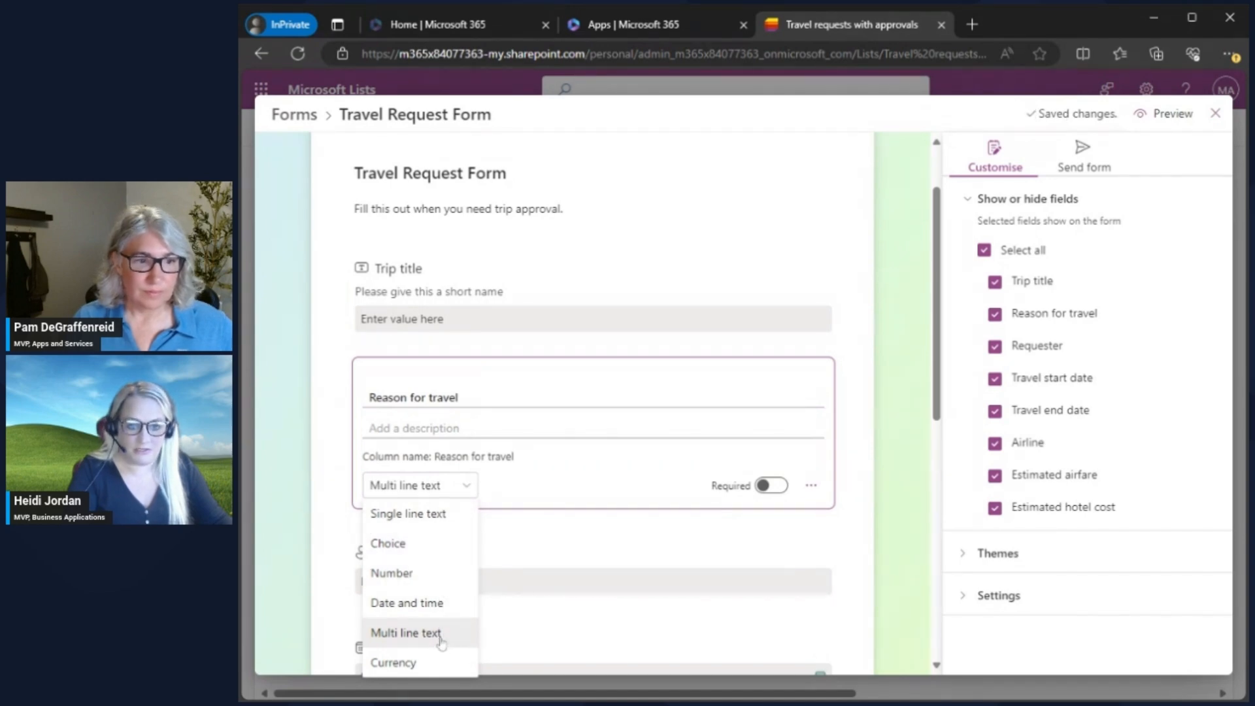
pyautogui.click(459, 398)
pyautogui.click(414, 429)
pyautogui.click(773, 487)
pyautogui.click(774, 489)
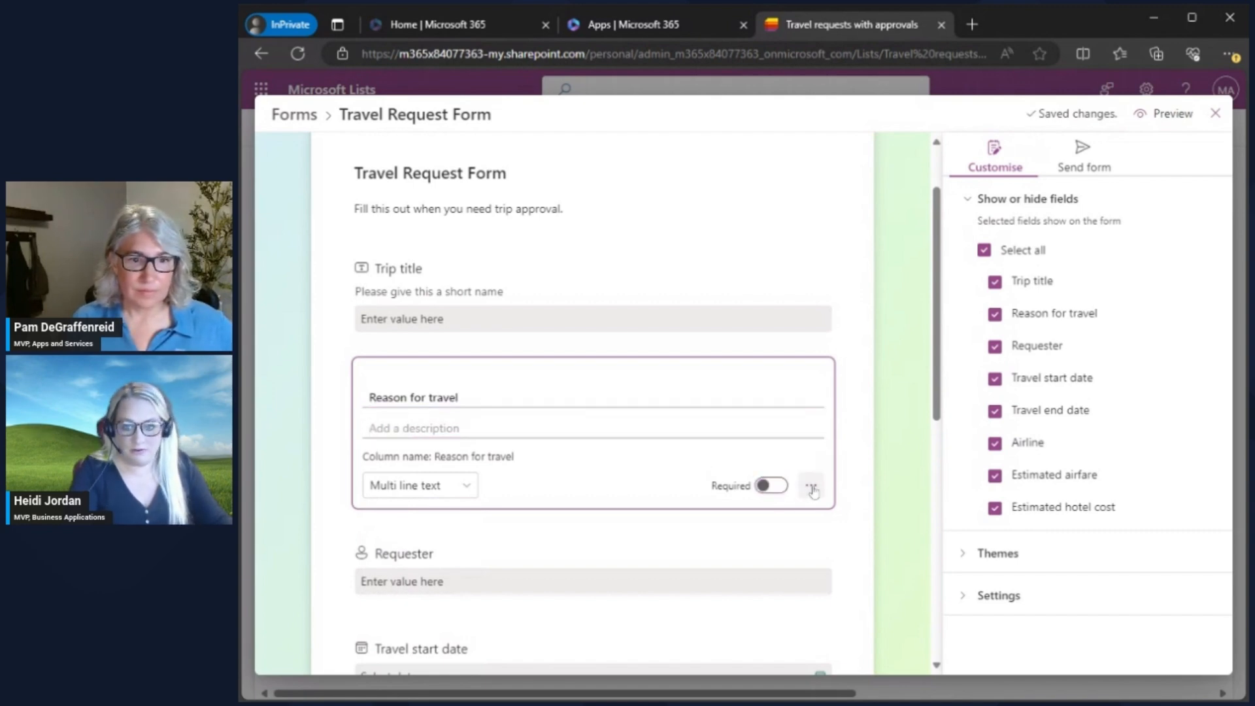
pyautogui.click(811, 487)
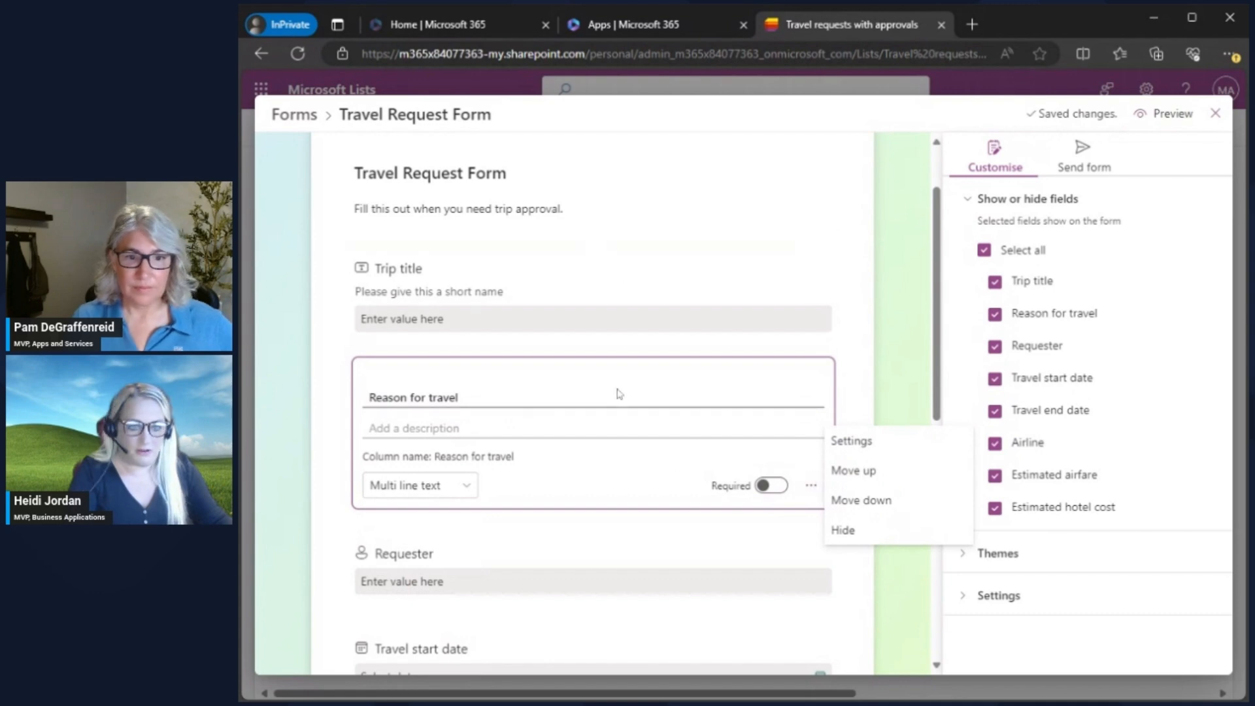
pyautogui.click(594, 541)
pyautogui.click(595, 542)
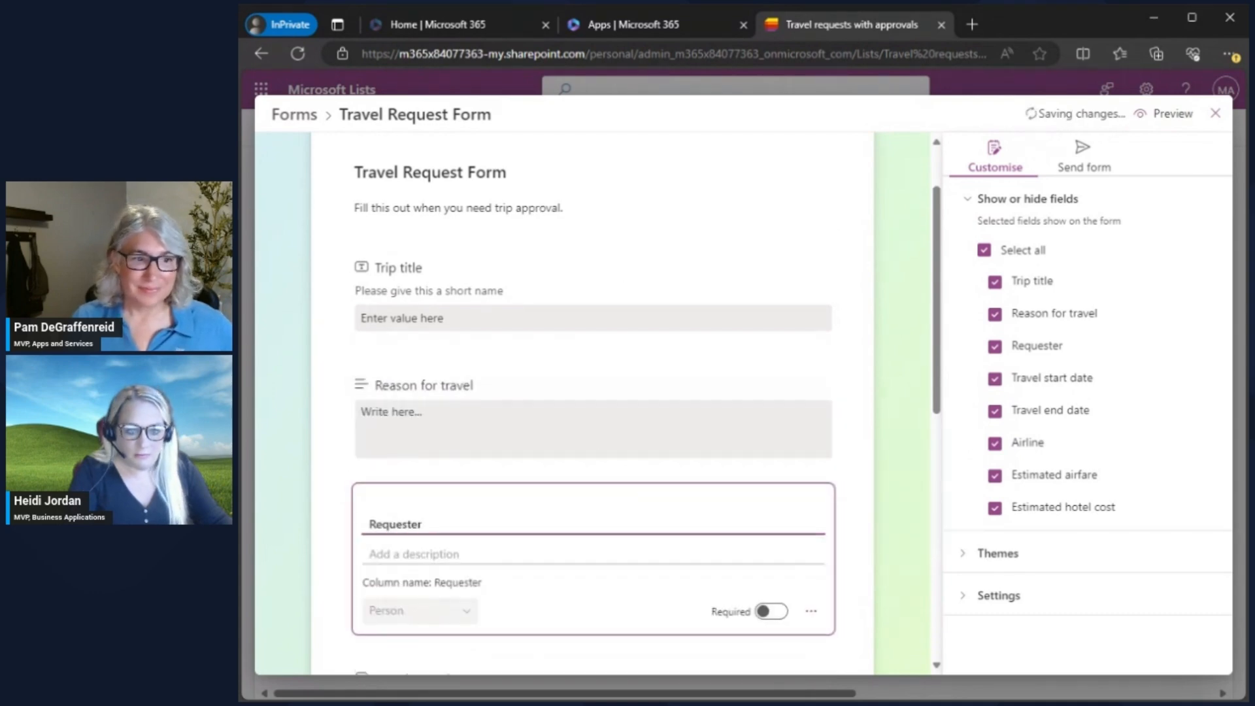
pyautogui.click(537, 461)
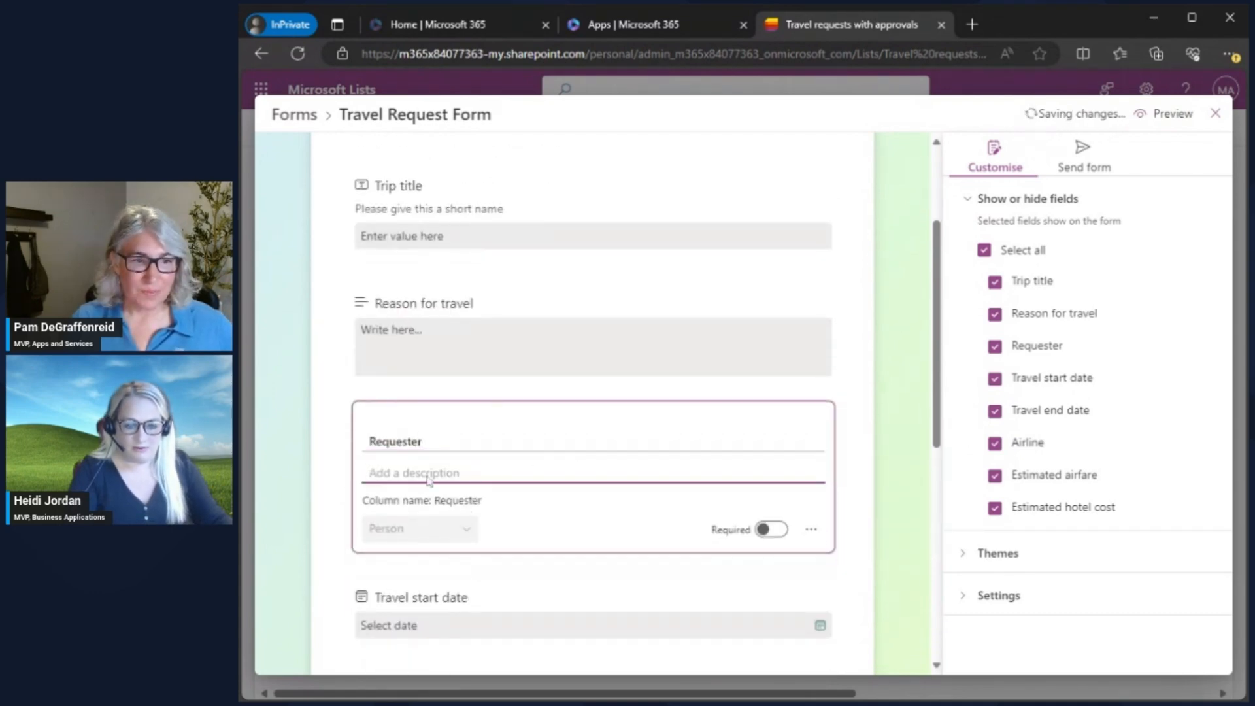
# Change the fill color of the Alaska Air choice in the Airline question to light purple
pyautogui.scroll(-3, 566, 495)
pyautogui.scroll(-2, 571, 493)
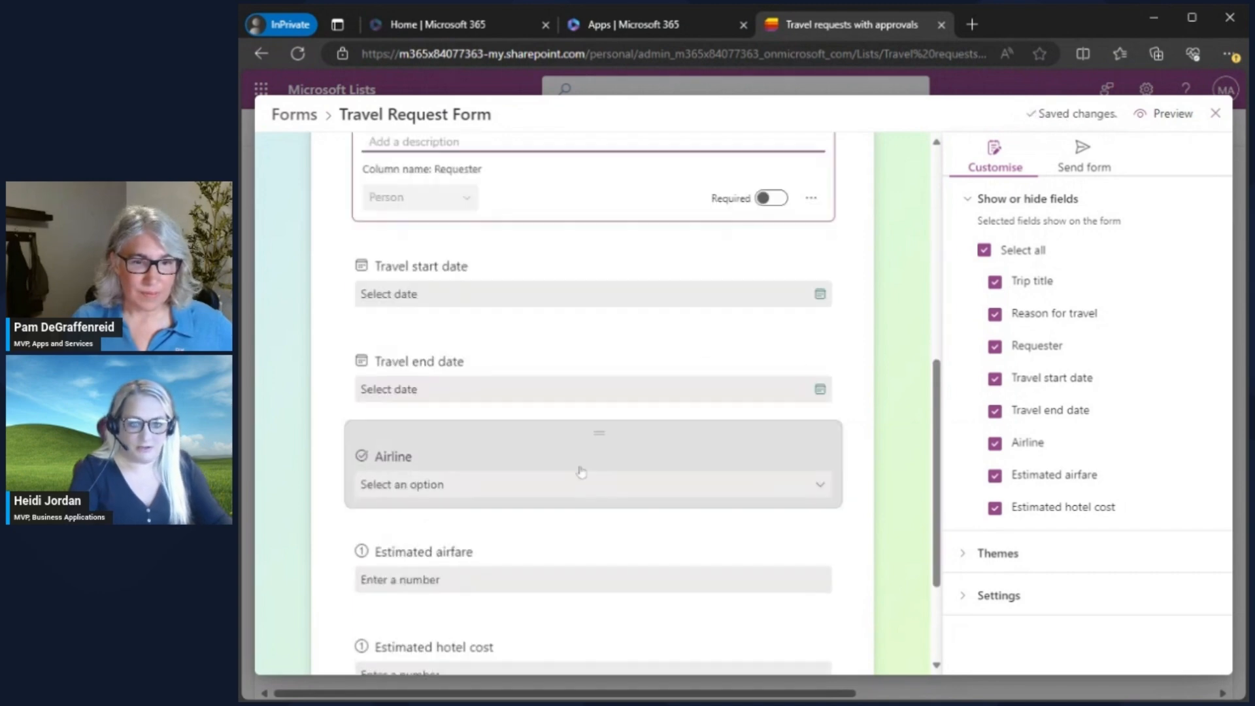
pyautogui.click(611, 442)
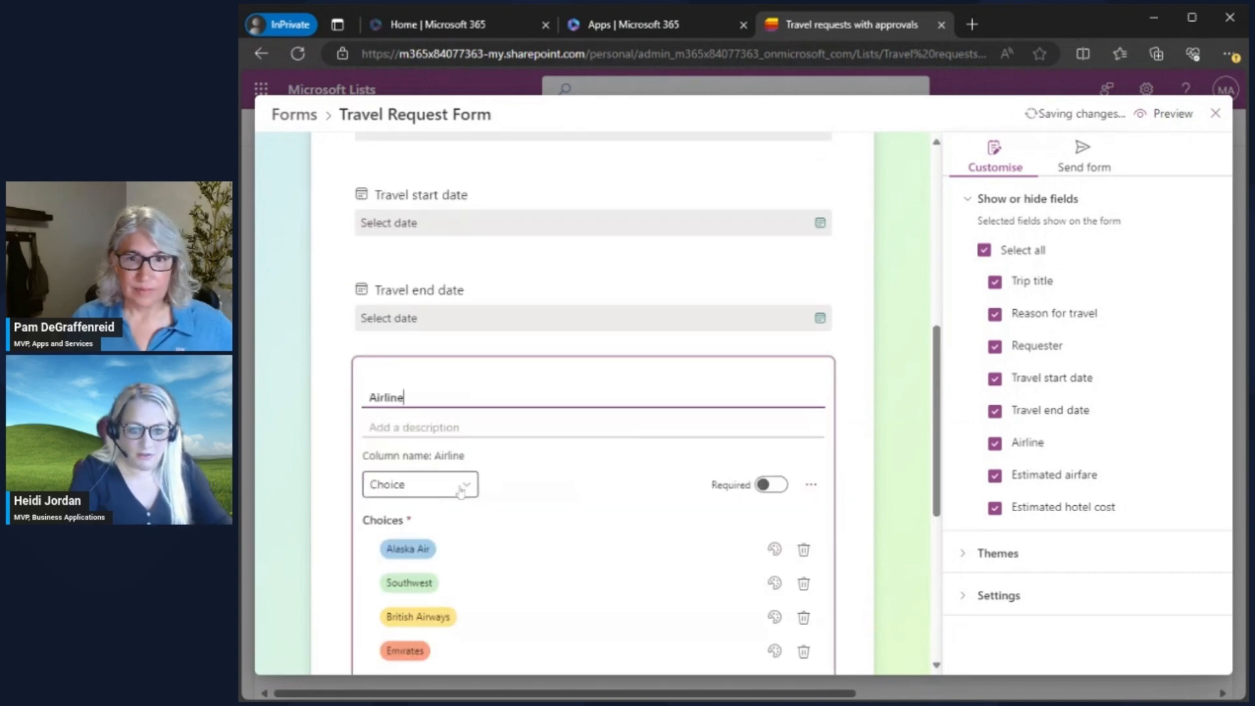
pyautogui.scroll(-1, 562, 455)
pyautogui.scroll(-2, 570, 456)
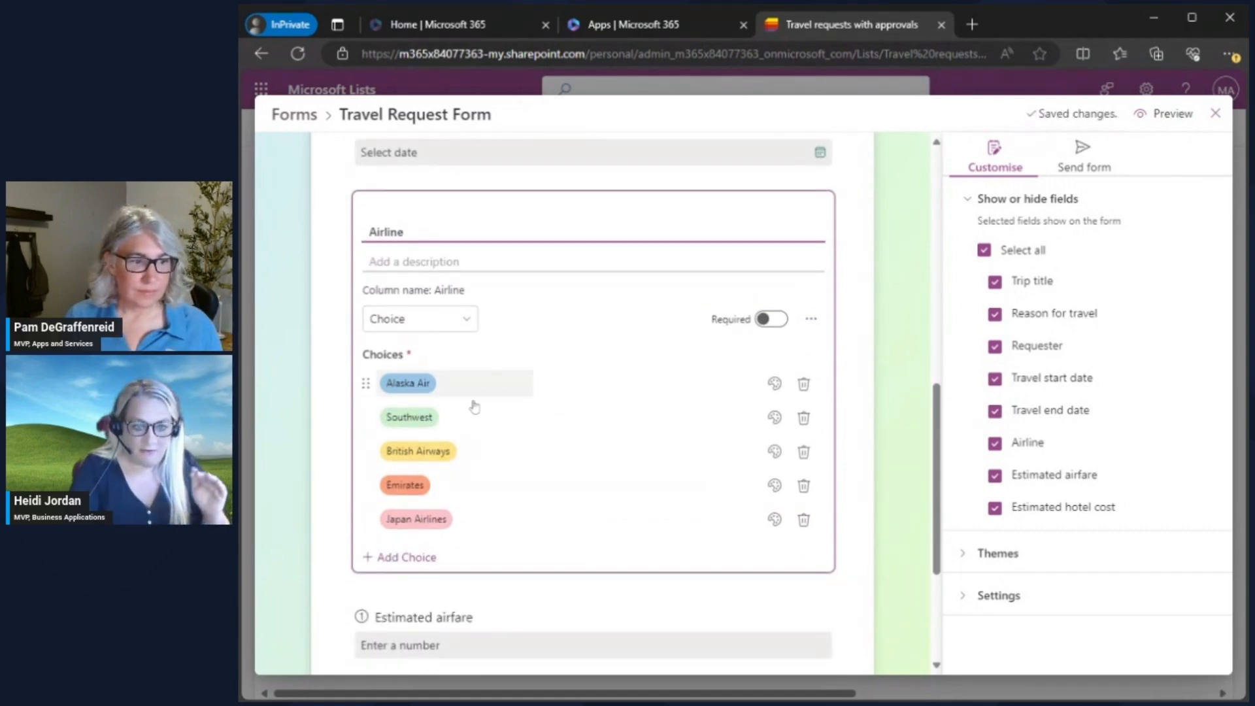
pyautogui.click(778, 387)
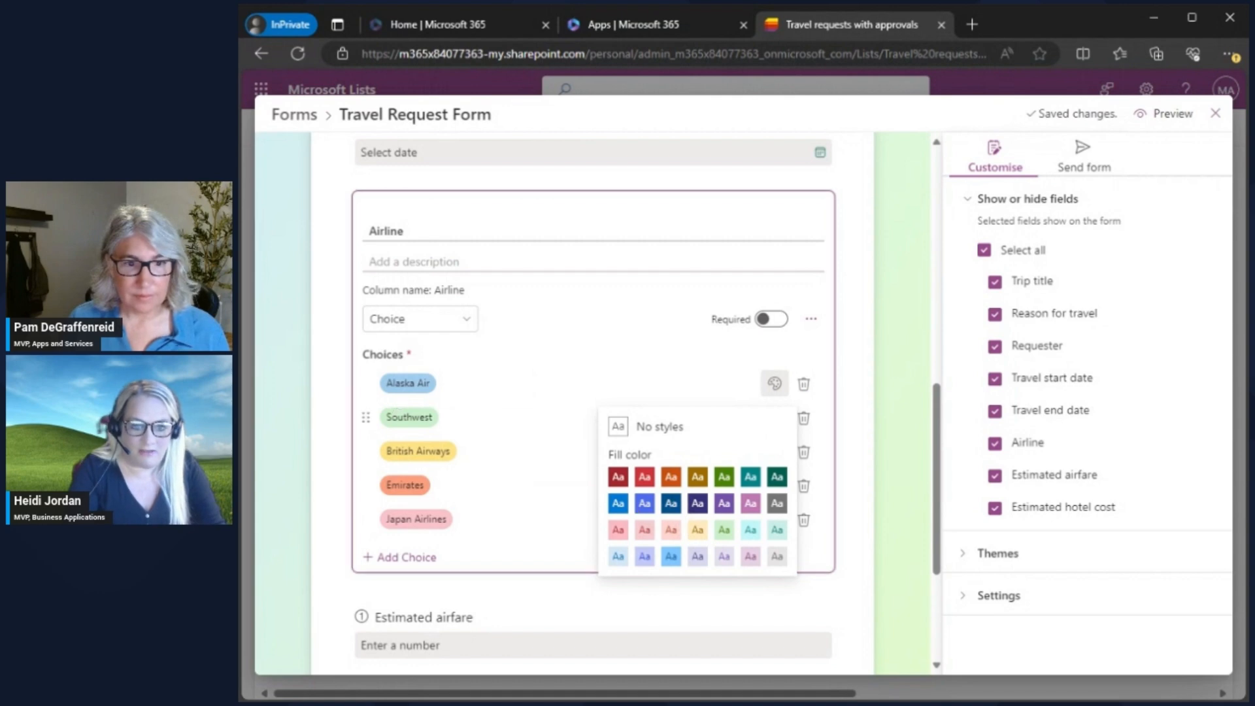
pyautogui.click(751, 504)
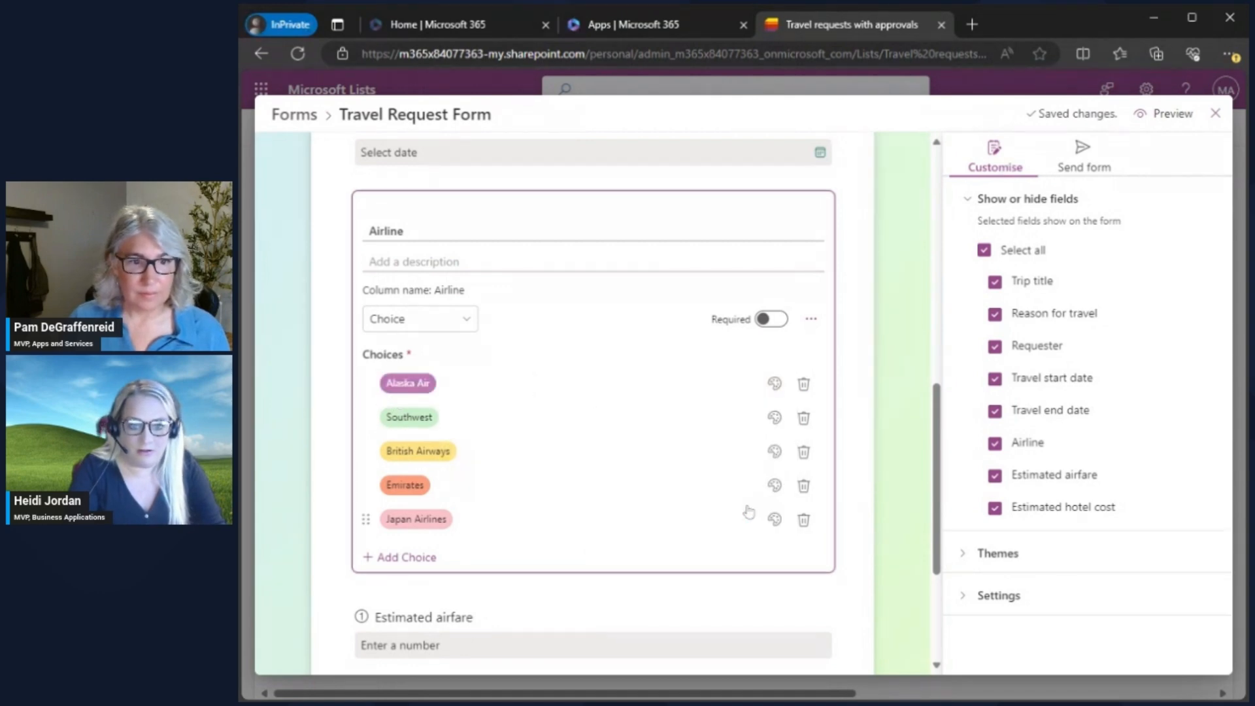
# Check the Airline question's answer types and further options, and add the description "Choose your airline"
pyautogui.click(478, 327)
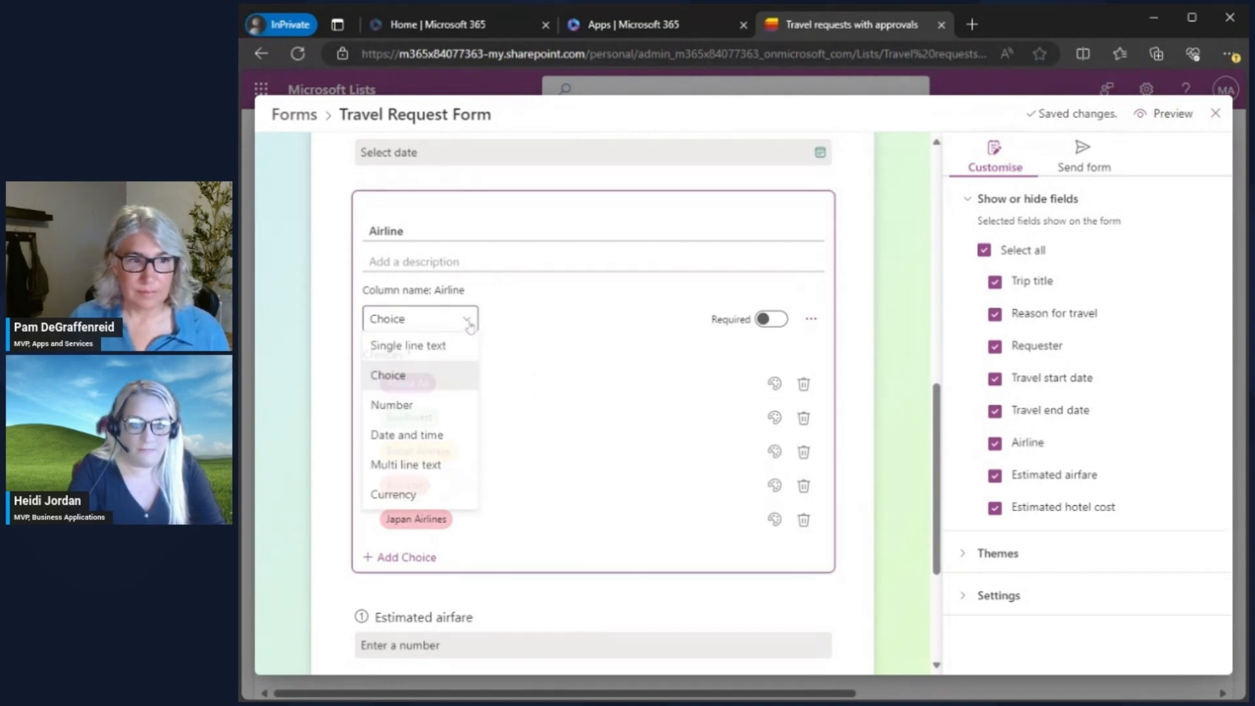
pyautogui.click(478, 327)
pyautogui.click(811, 319)
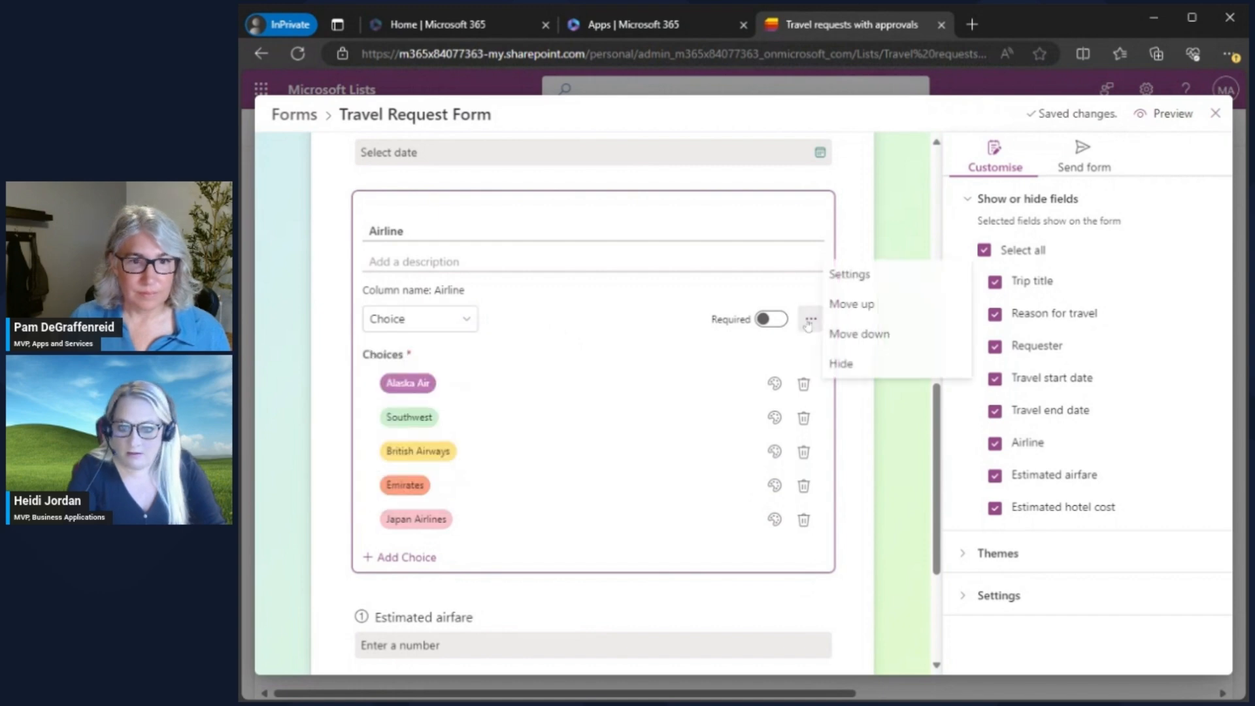
pyautogui.click(644, 314)
pyautogui.click(483, 270)
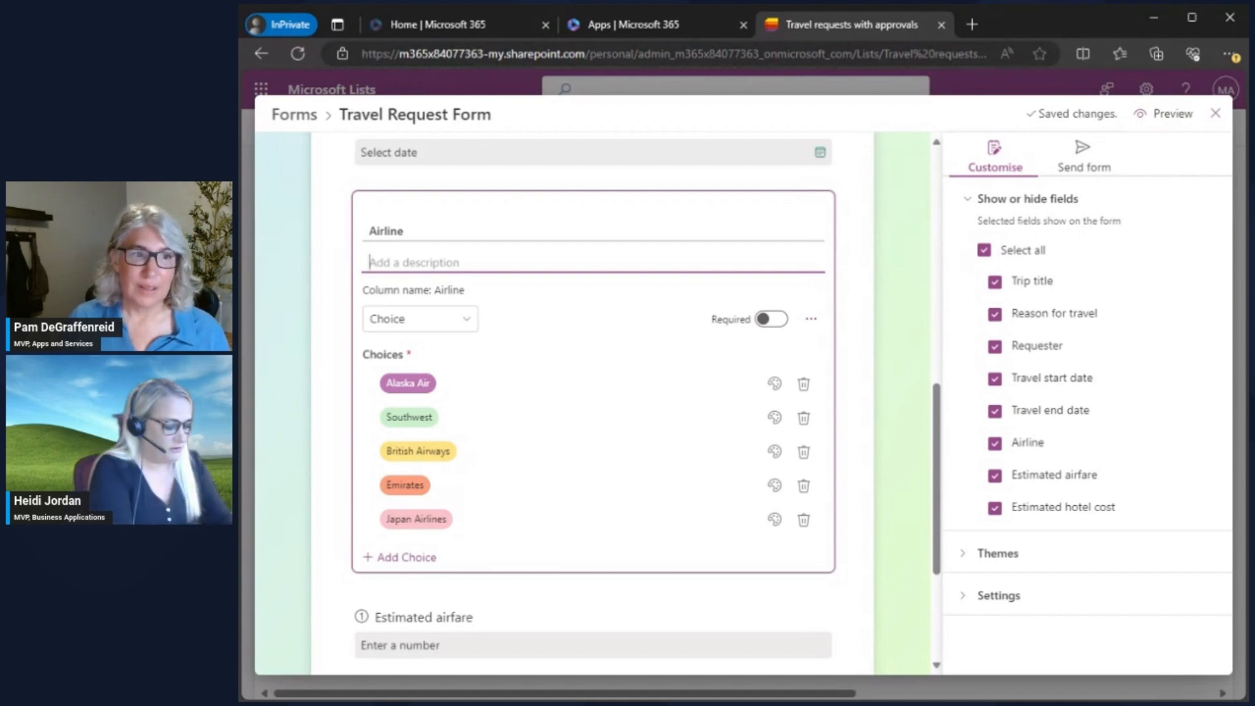
pyautogui.write('Choose your airline')
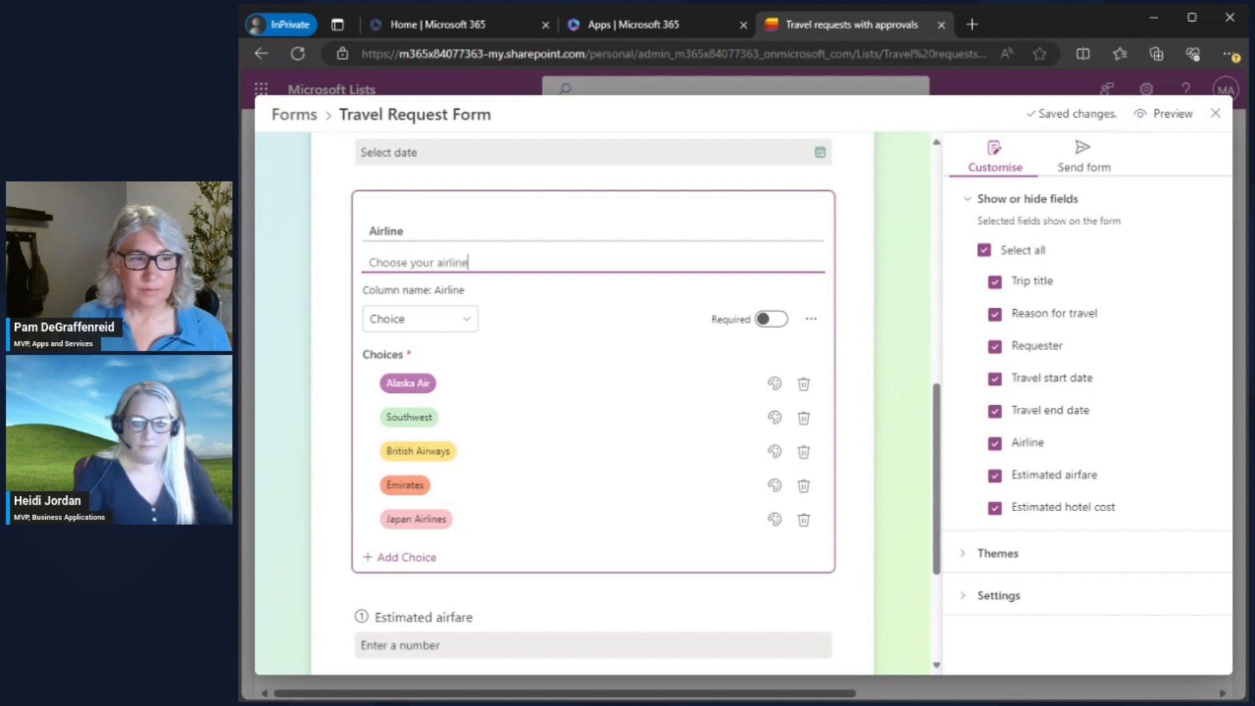
# Hide the Estimated hotel cost and Estimated airfare fields from the form
pyautogui.scroll(10, 738, 183)
pyautogui.scroll(2, 670, 209)
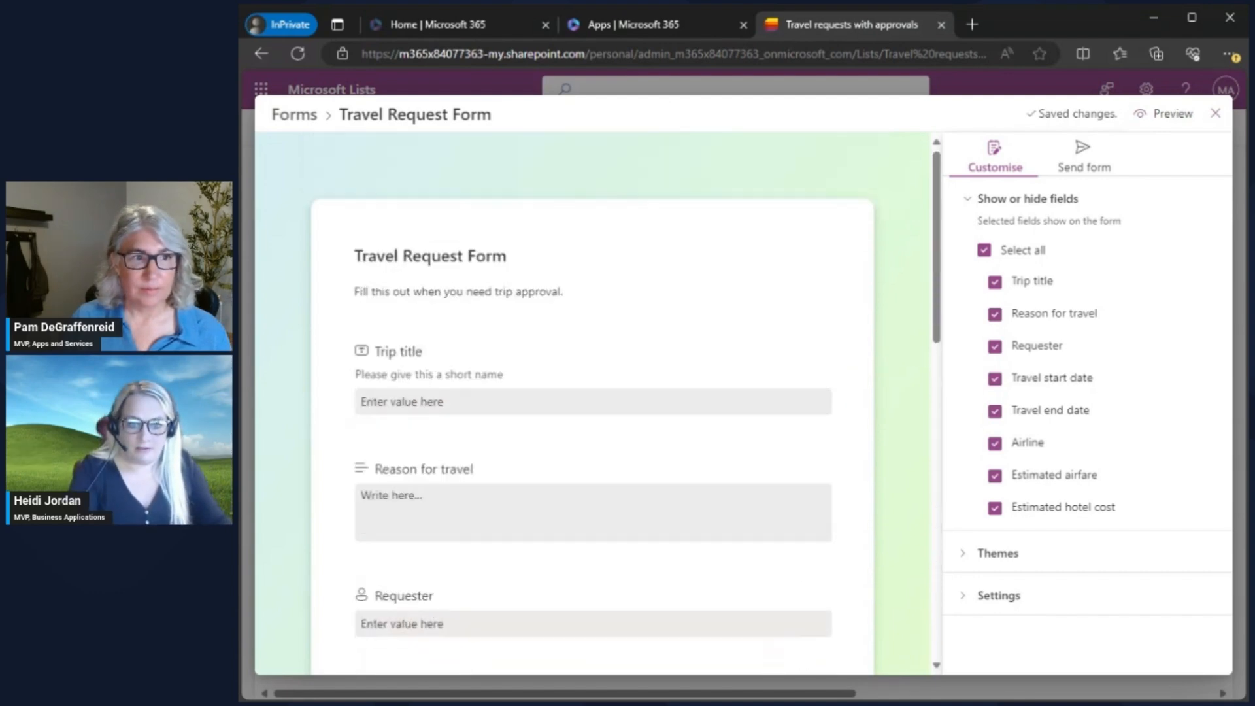
pyautogui.click(669, 224)
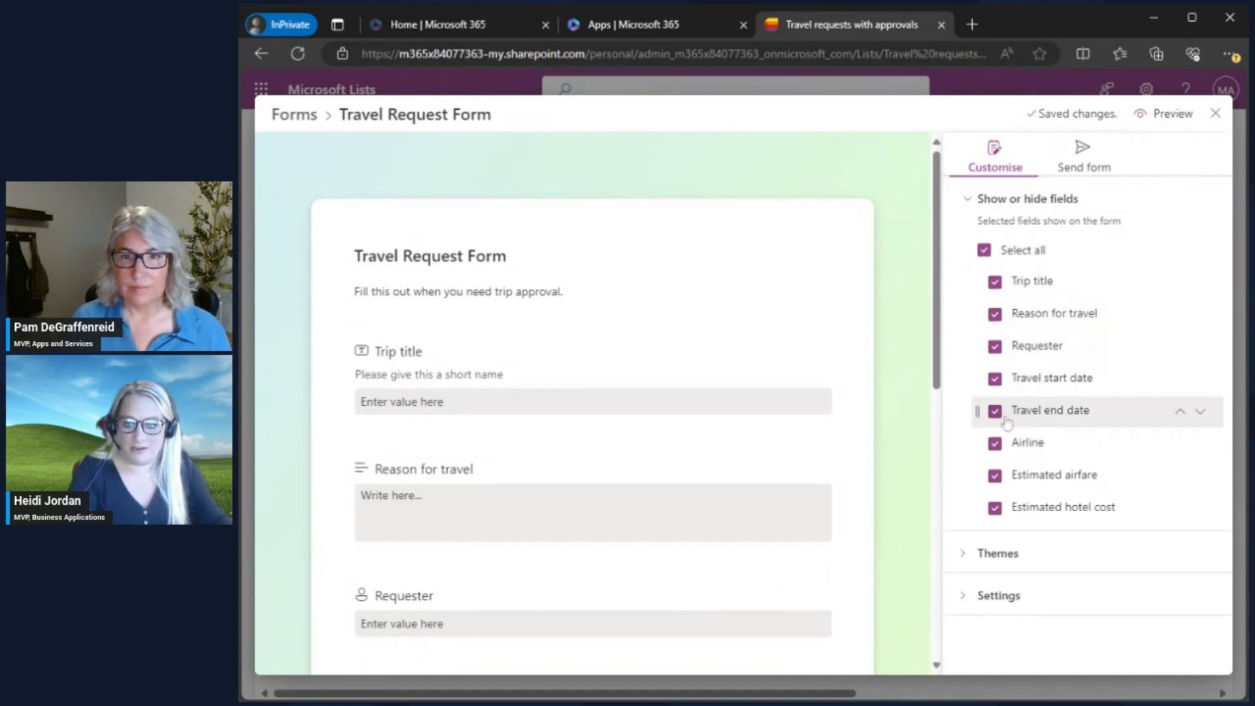
pyautogui.click(995, 511)
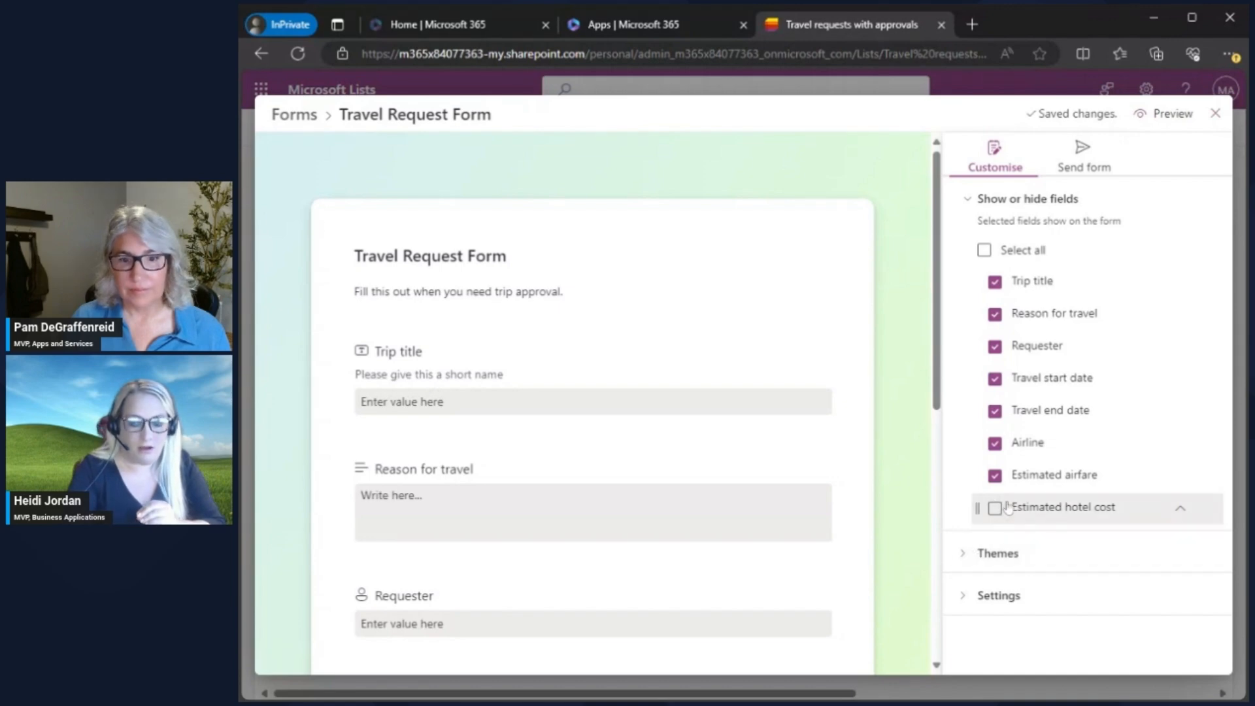
pyautogui.click(995, 476)
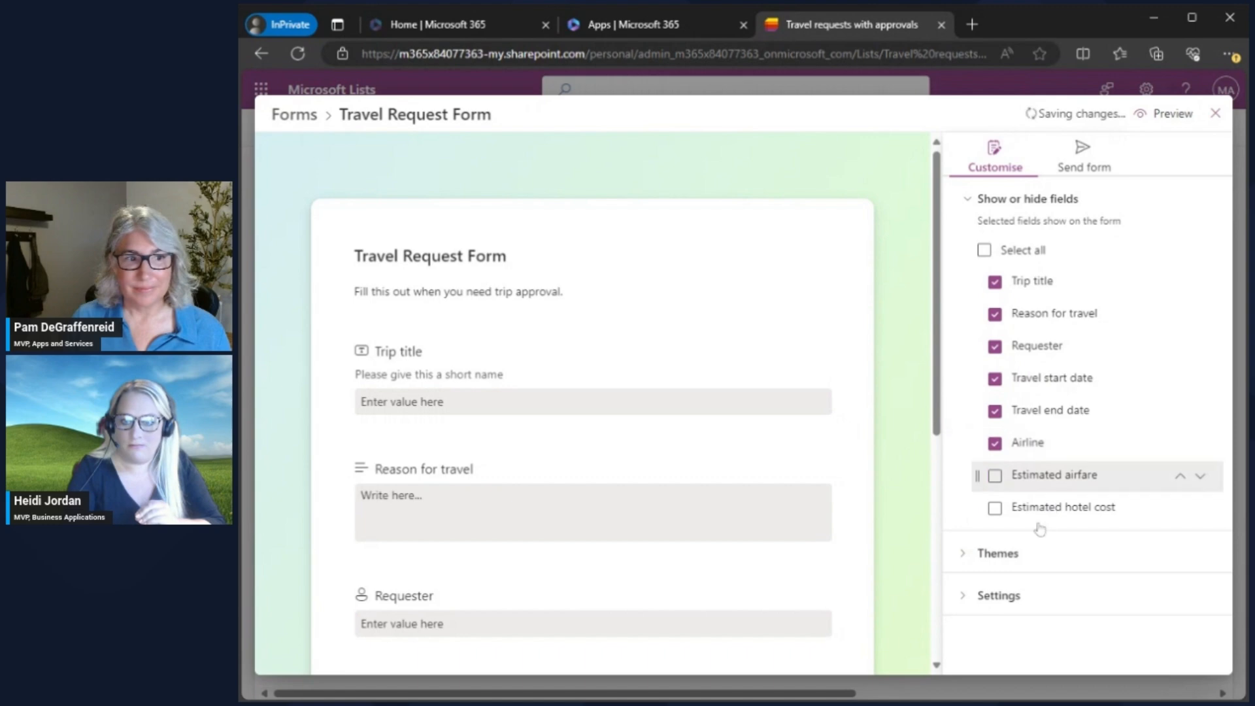
# Try the preset form themes, choose the light blue-to-lavender one, and check the form's response settings
pyautogui.click(1038, 552)
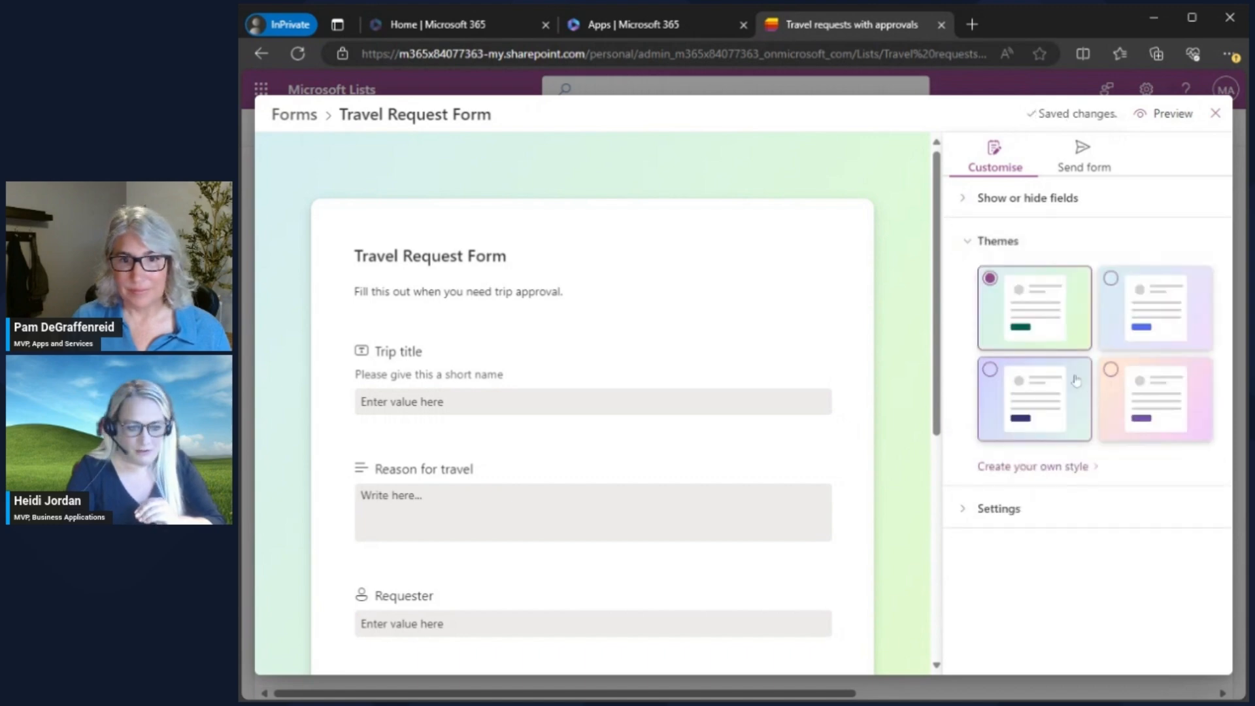
pyautogui.click(1163, 299)
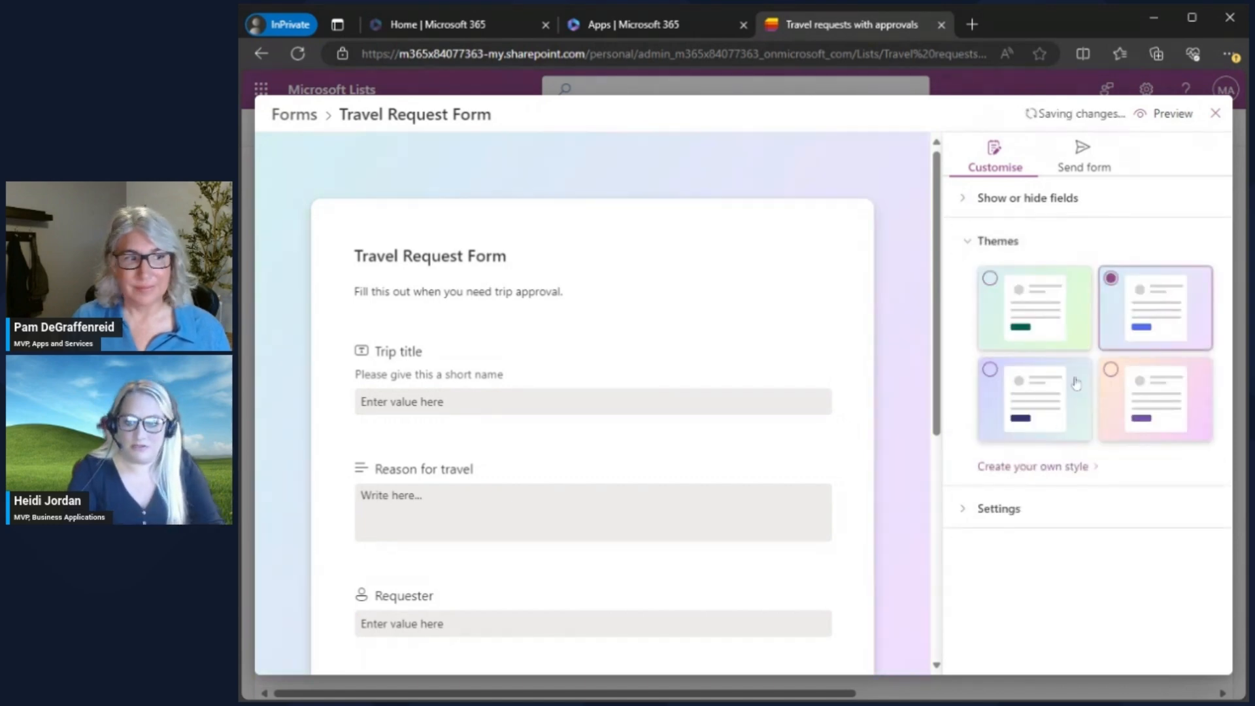
pyautogui.click(1051, 401)
pyautogui.click(1123, 398)
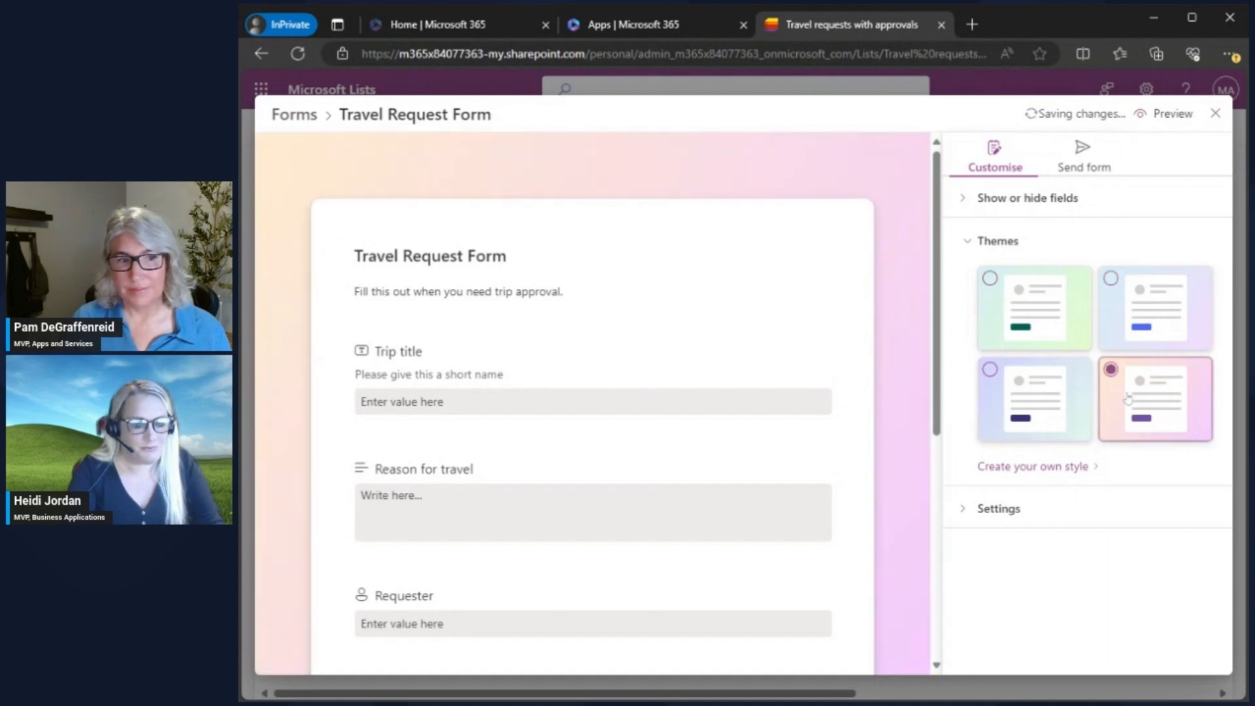
pyautogui.click(1170, 307)
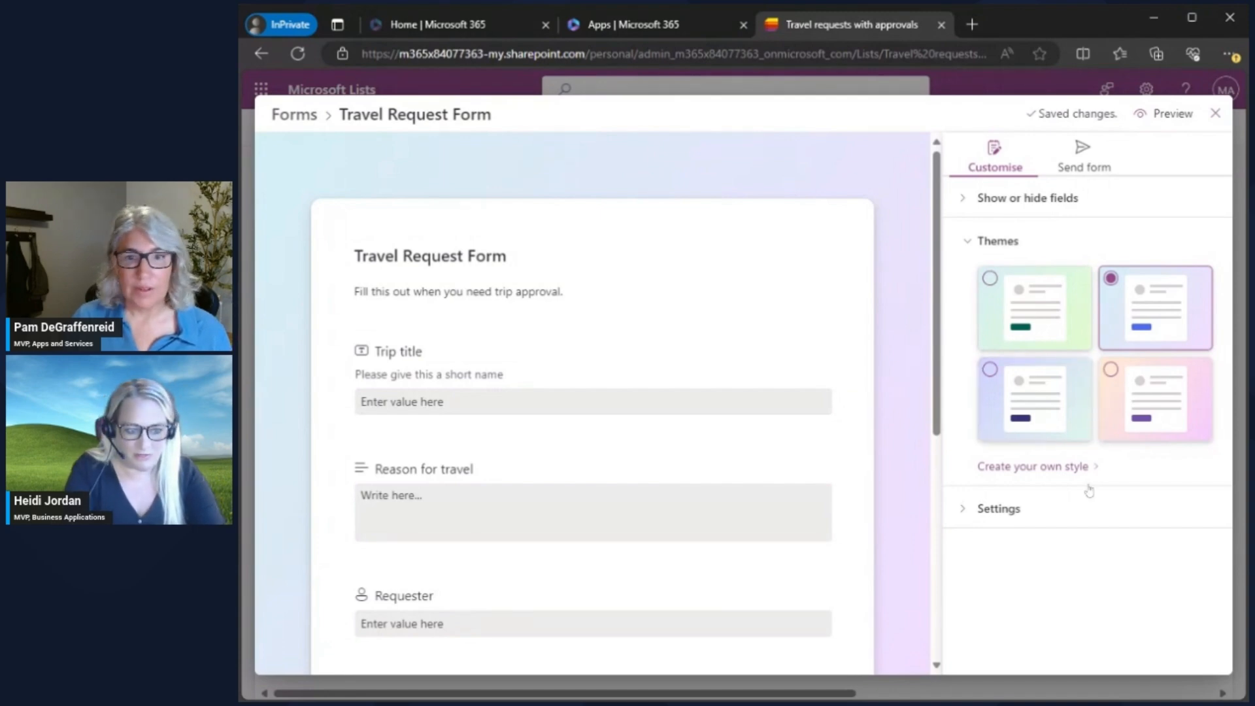
pyautogui.click(1013, 509)
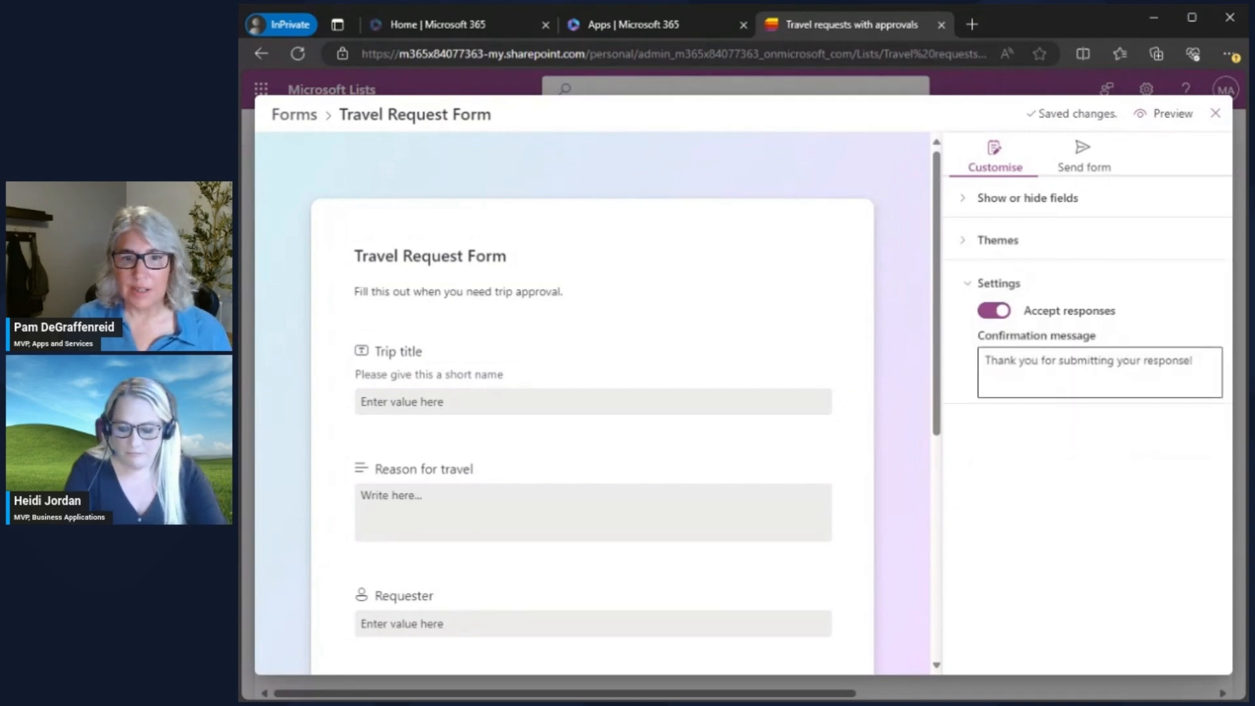
# Create a custom form style with the peach-to-pink gradient background and the purple theme color
pyautogui.click(1010, 242)
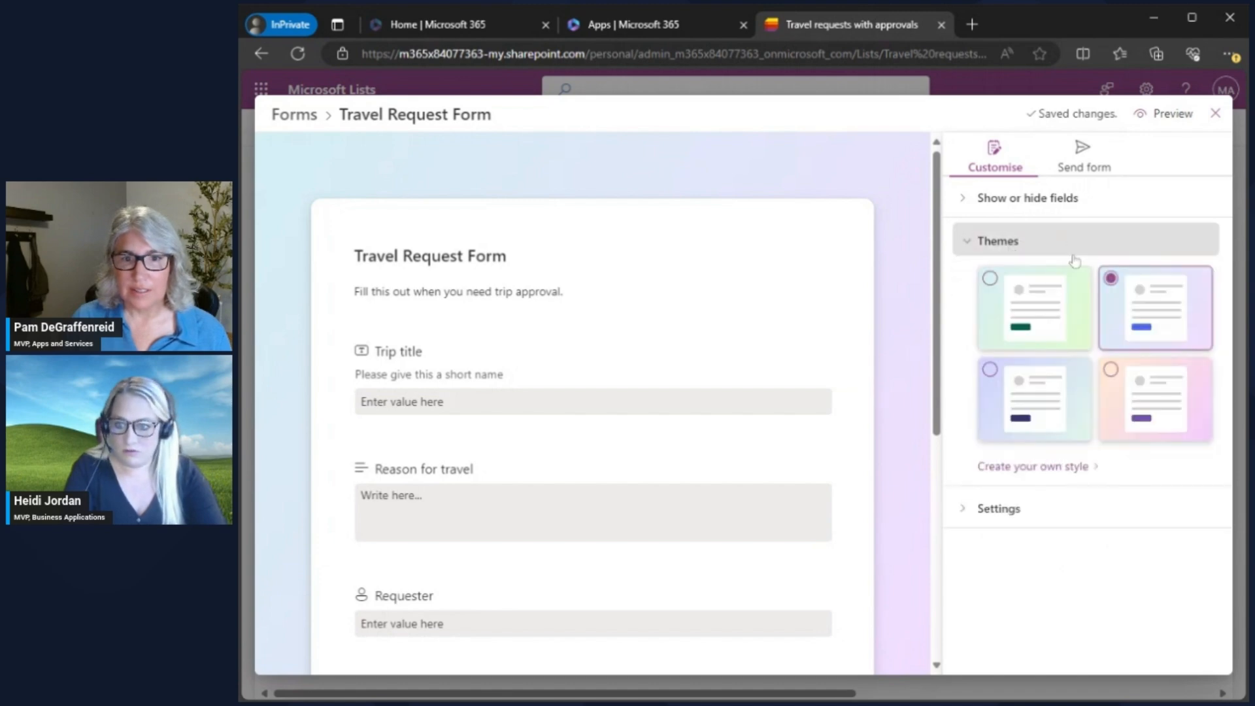
pyautogui.click(1029, 466)
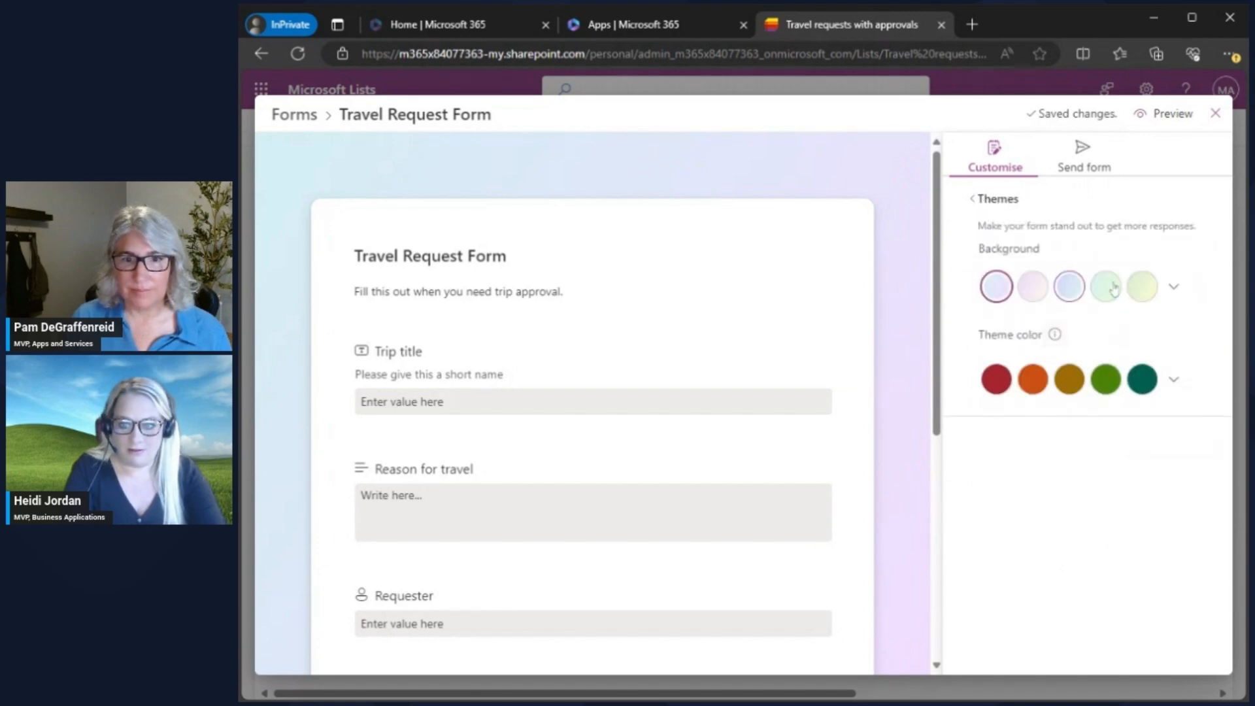
pyautogui.click(1175, 288)
pyautogui.click(1066, 323)
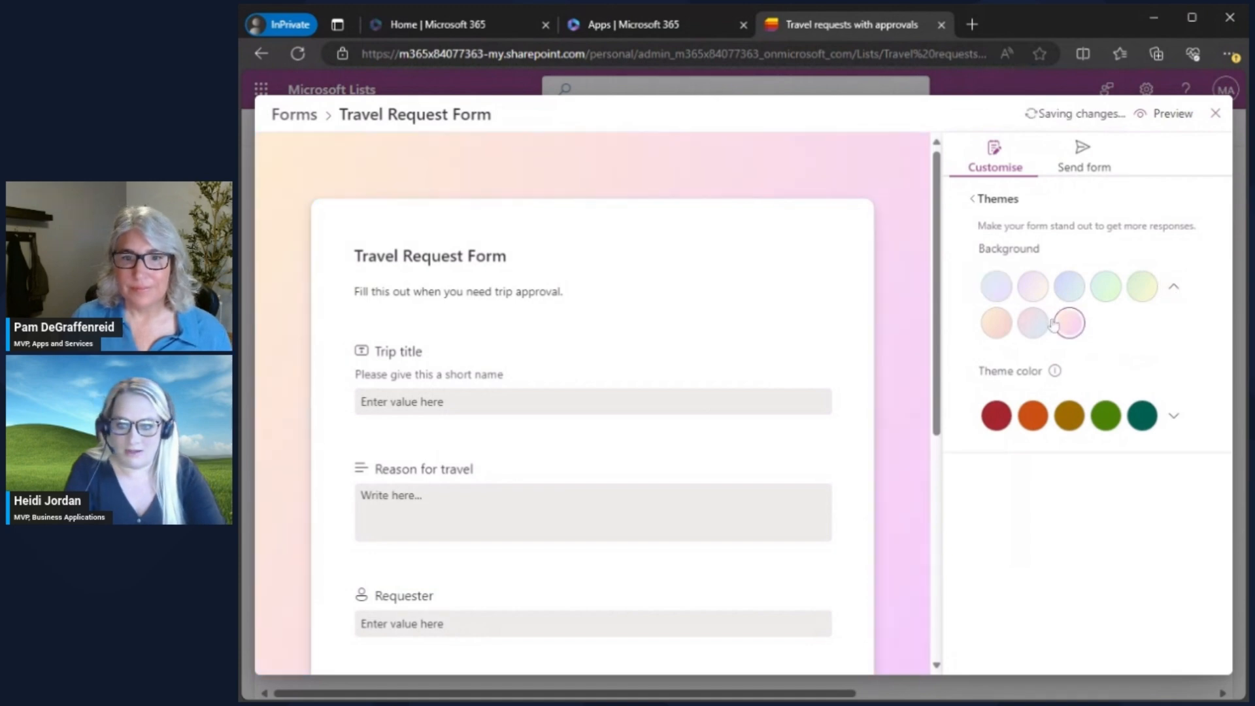
pyautogui.click(1036, 327)
pyautogui.click(1005, 331)
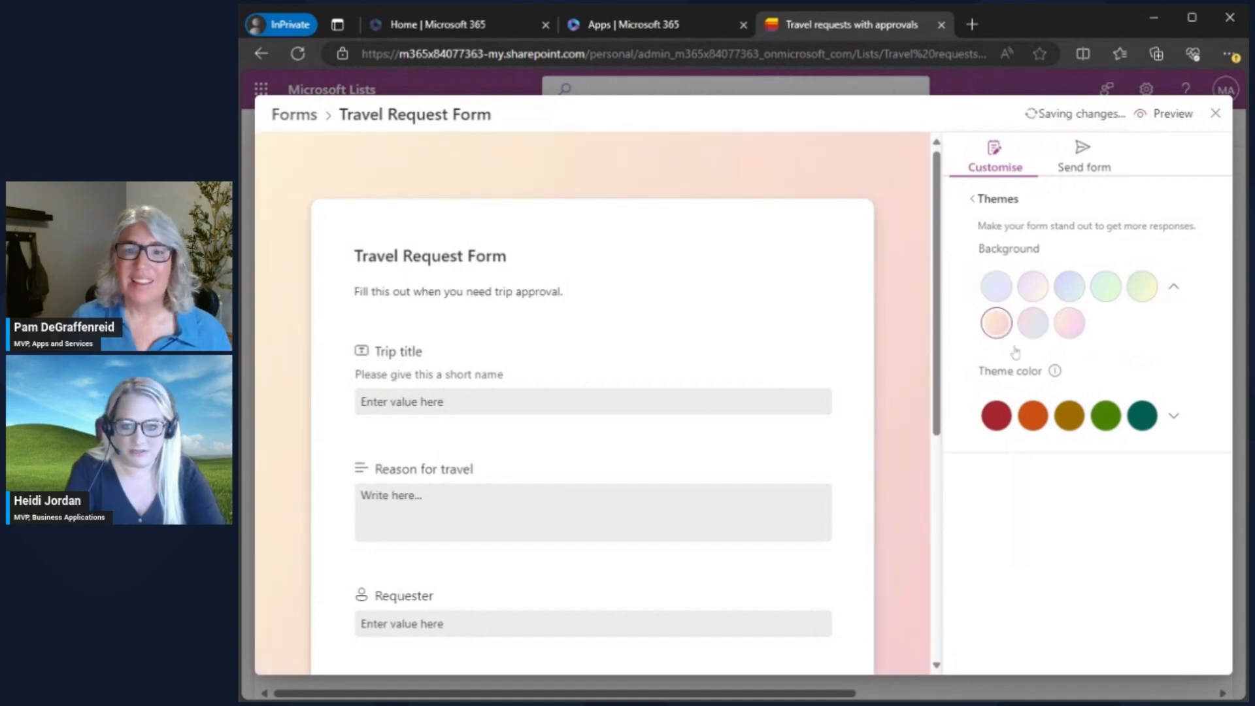
pyautogui.click(1175, 420)
pyautogui.click(1106, 452)
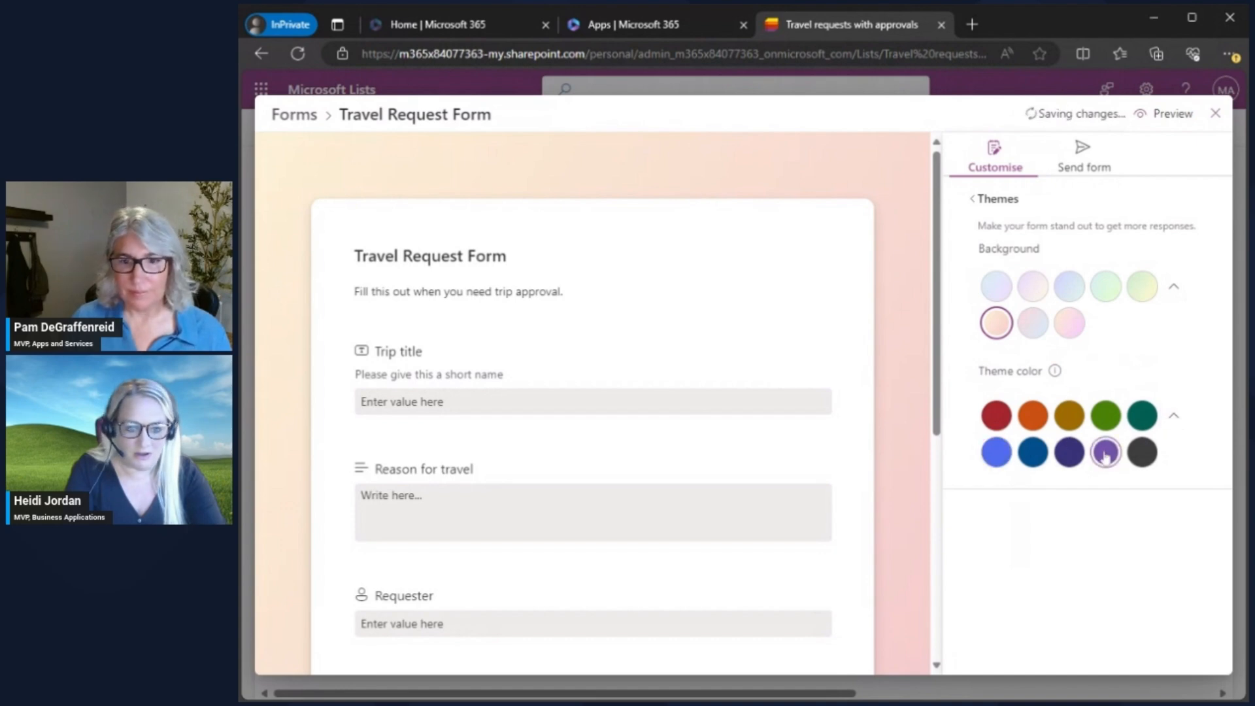
# Try the indigo and dark blue theme colors, return to purple, and set the background to the pink-to-light-blue gradient
pyautogui.scroll(-5, 709, 422)
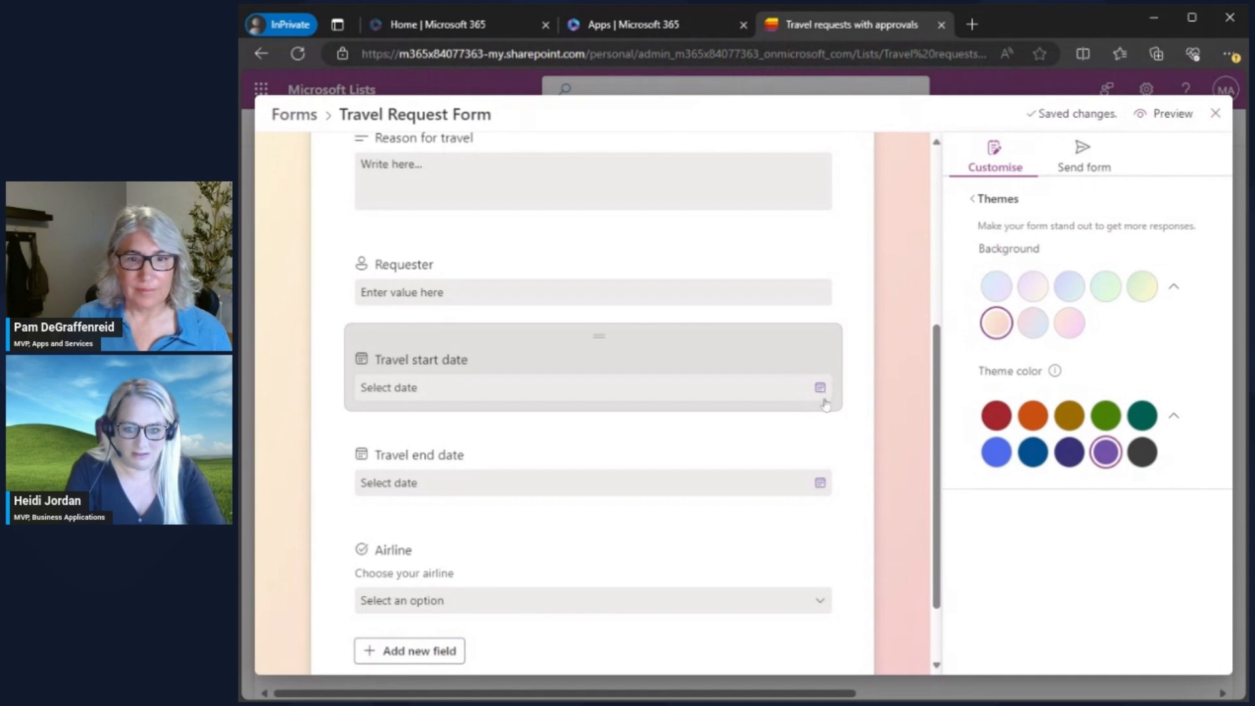
pyautogui.click(1069, 451)
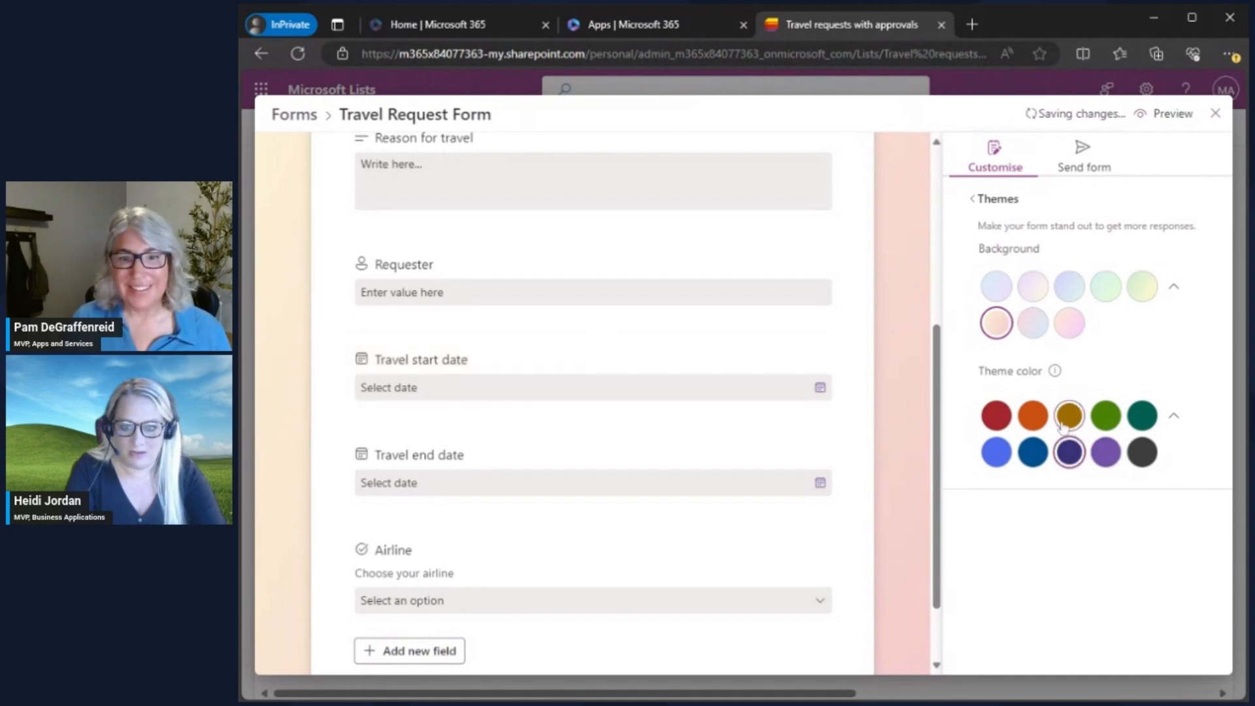
pyautogui.click(1033, 452)
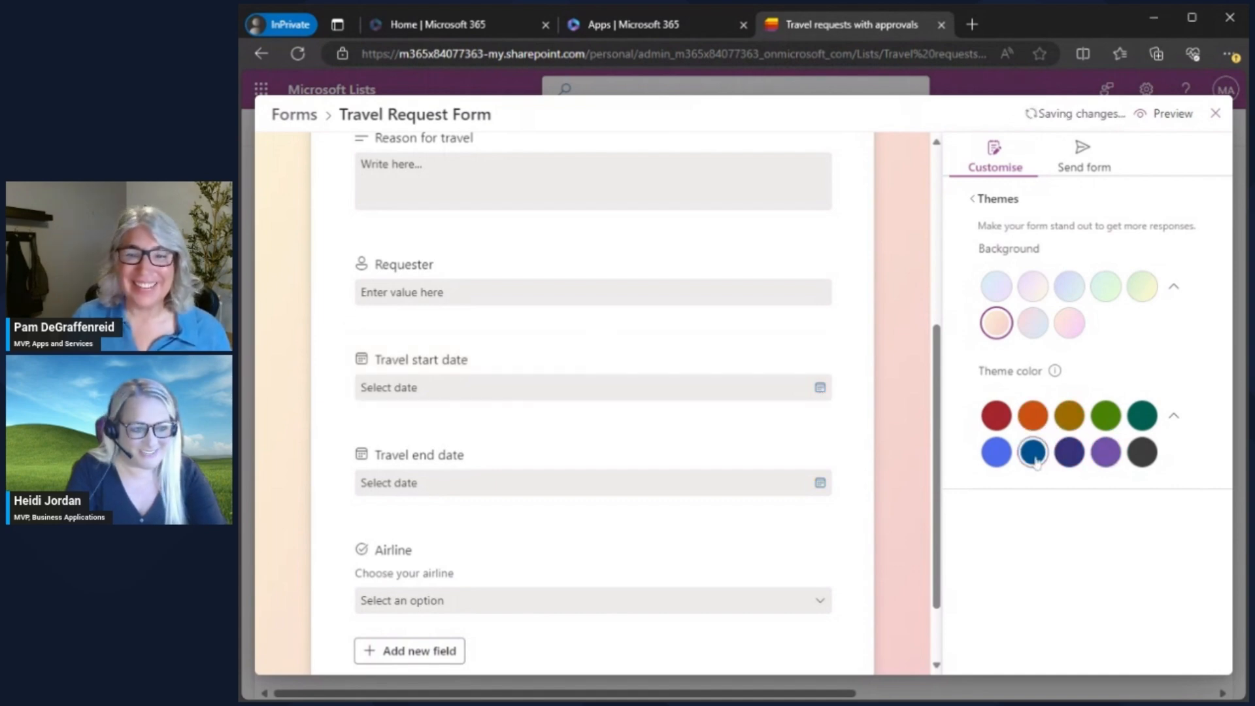
pyautogui.click(1108, 455)
pyautogui.click(1033, 323)
pyautogui.scroll(3, 778, 432)
pyautogui.scroll(2, 786, 429)
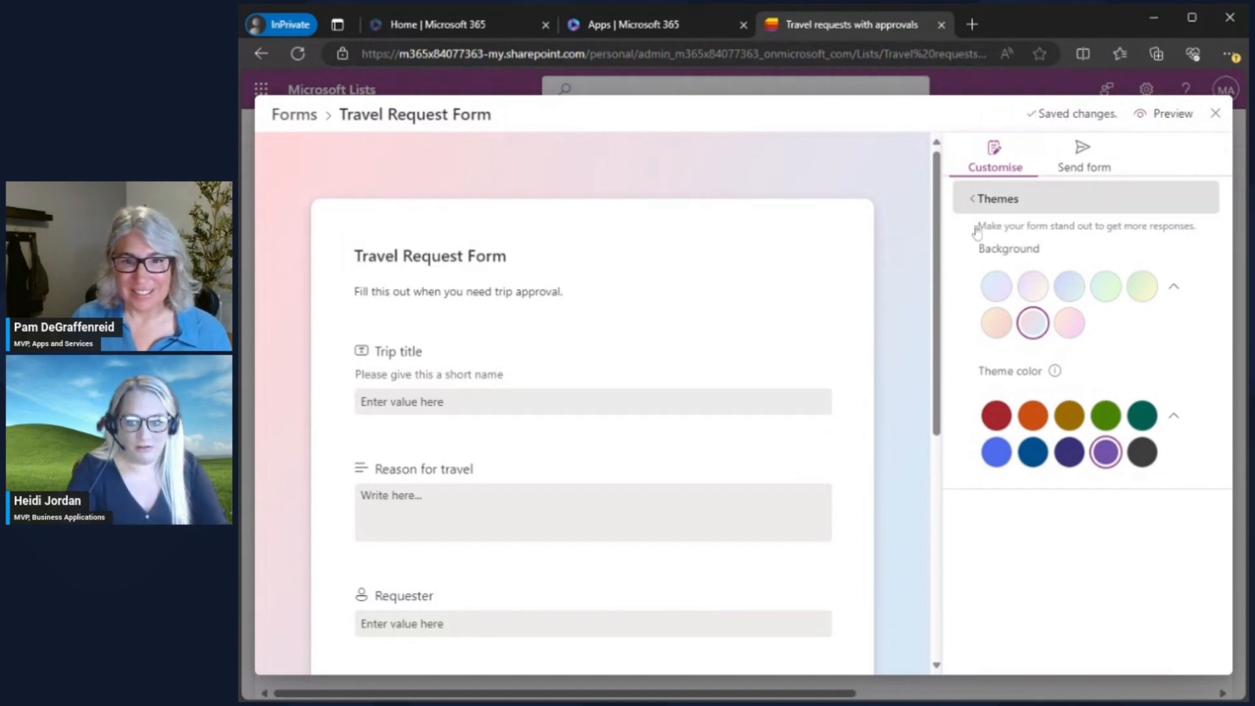
pyautogui.click(998, 199)
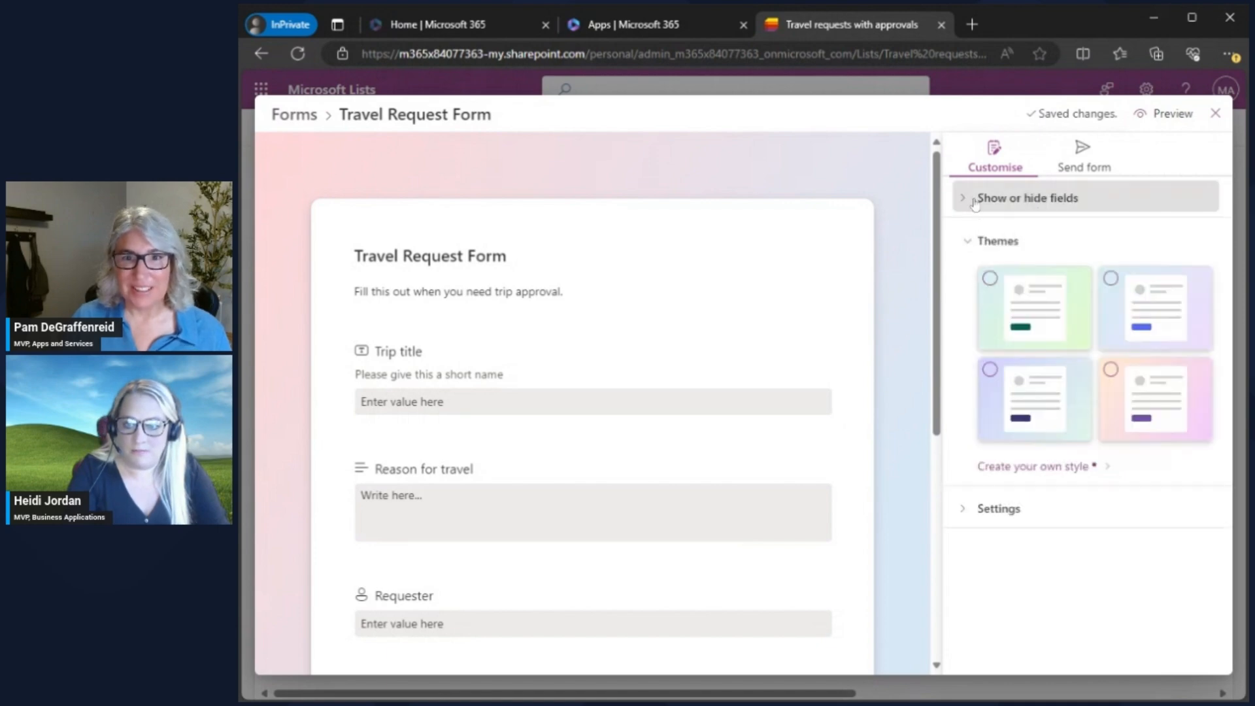
pyautogui.click(974, 242)
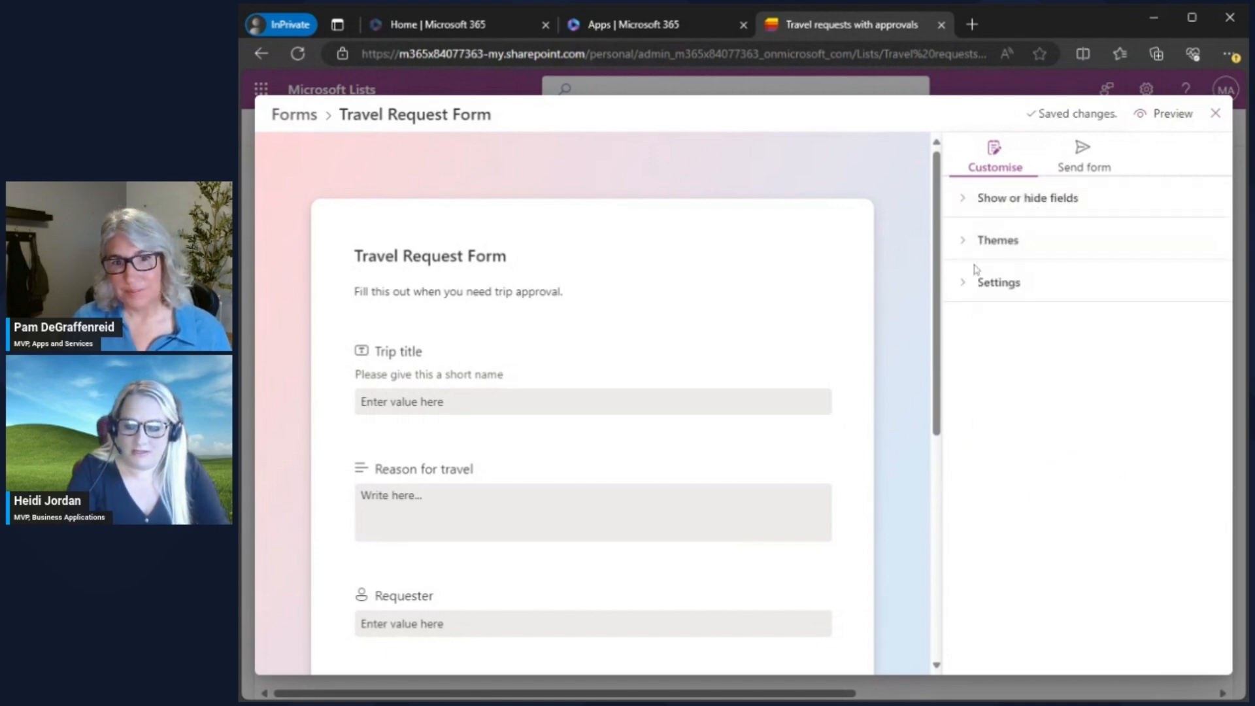
# Check the form's response settings by turning Accept responses off and back on, and inspect the confirmation message
pyautogui.click(968, 283)
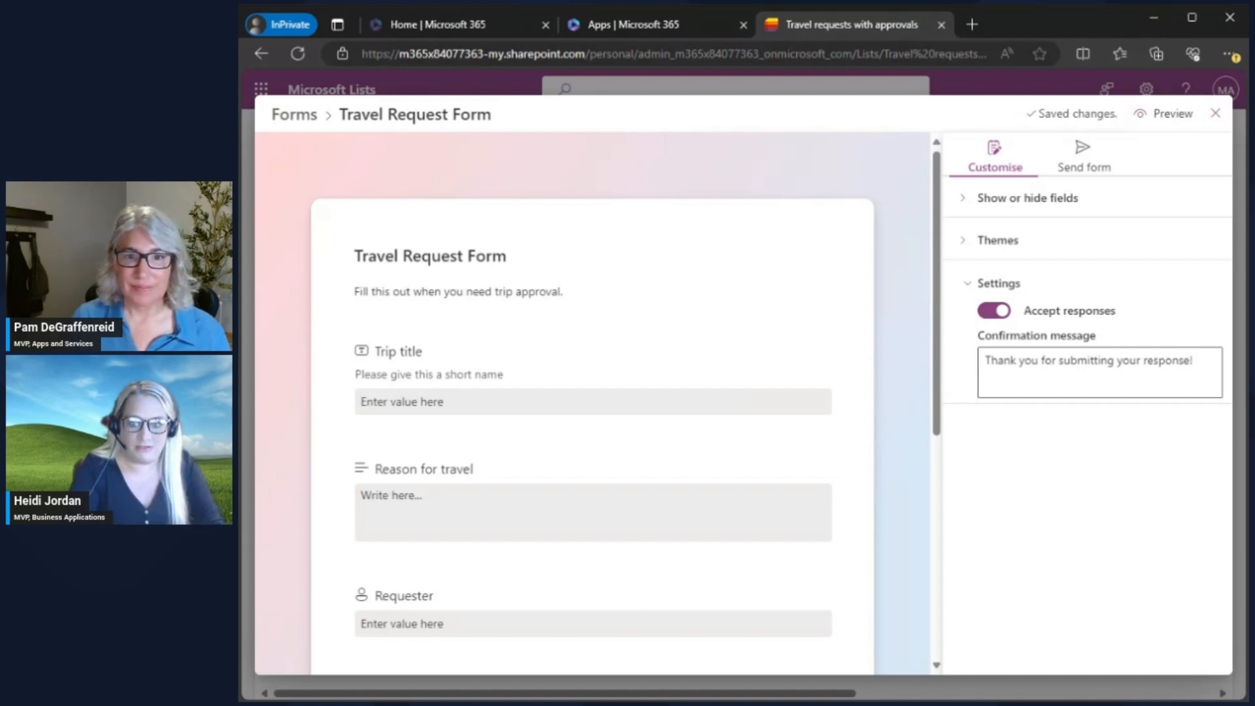
pyautogui.click(1006, 315)
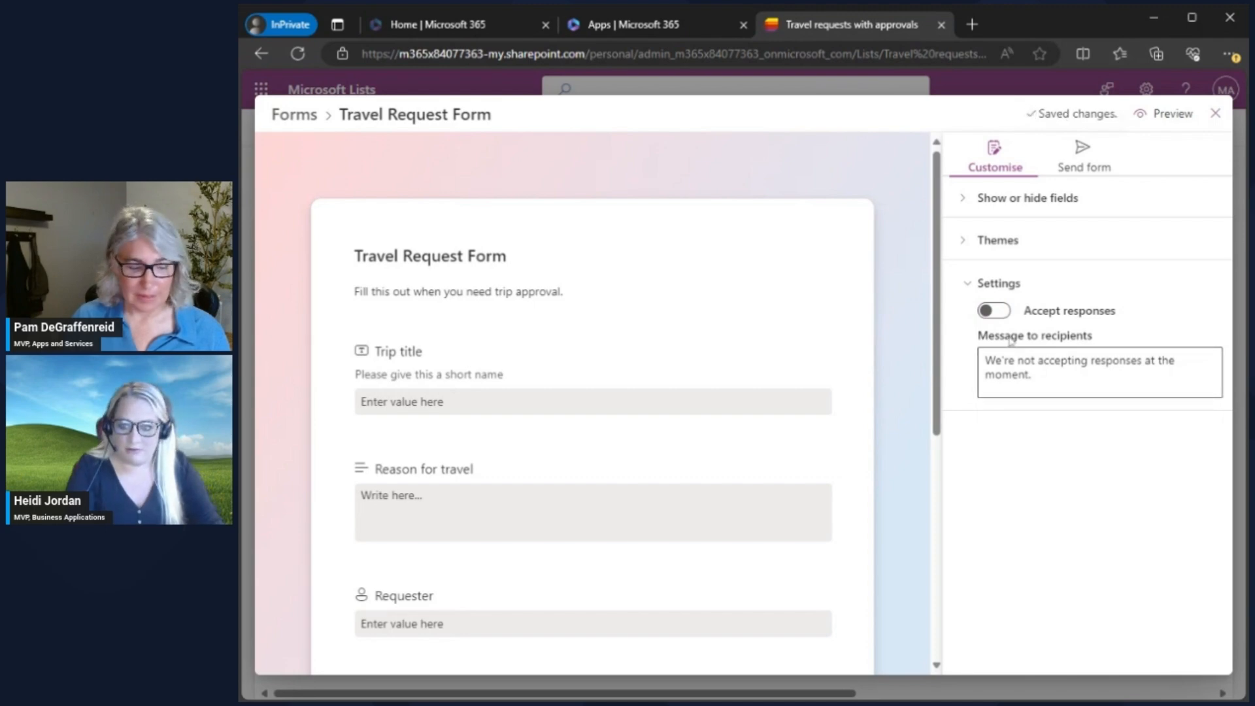
pyautogui.click(995, 311)
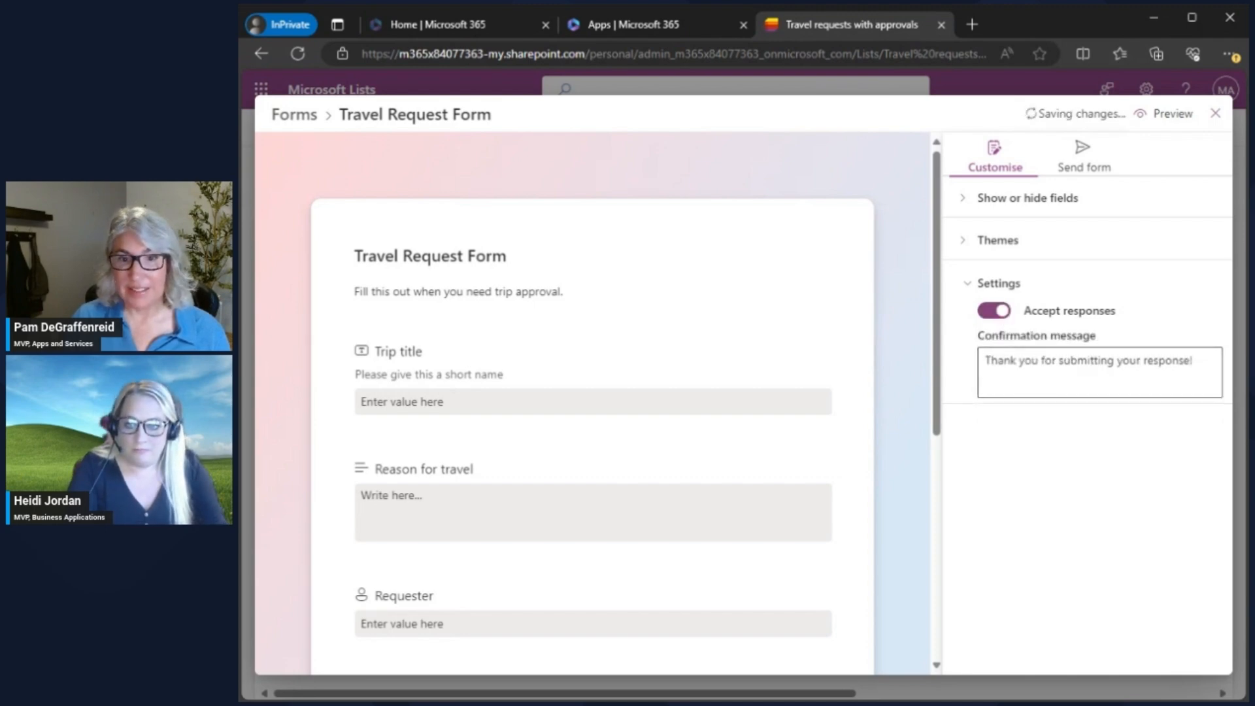
pyautogui.moveTo(1193, 361); pyautogui.dragTo(985, 360)
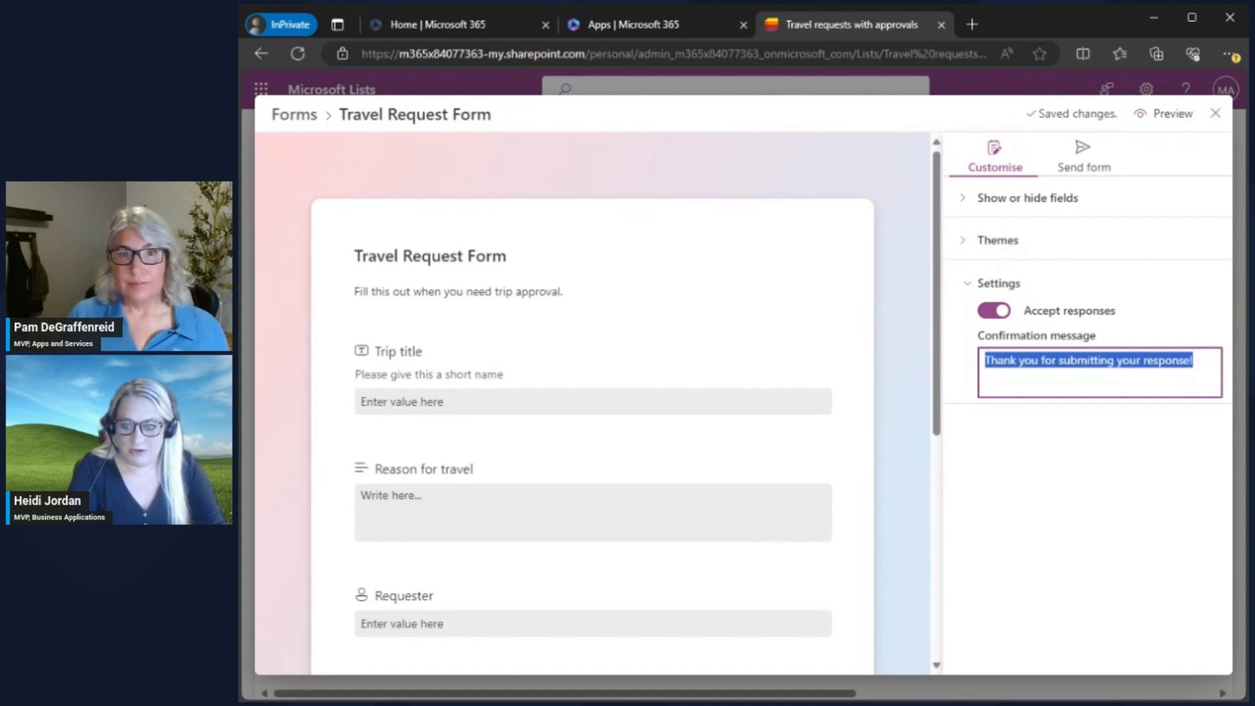
pyautogui.click(1057, 289)
pyautogui.click(1060, 291)
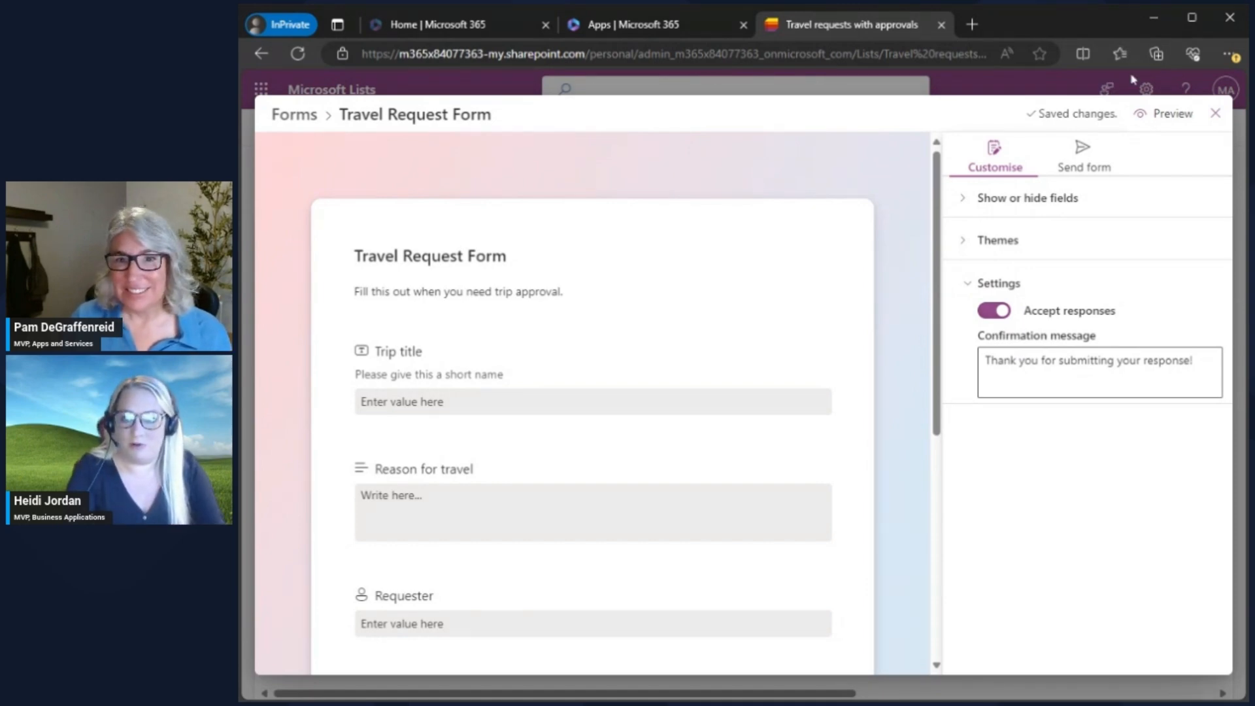
# Preview the Travel Request Form and submit a test response with Southwest as the airline
pyautogui.scroll(-1, 721, 351)
pyautogui.scroll(-5, 720, 351)
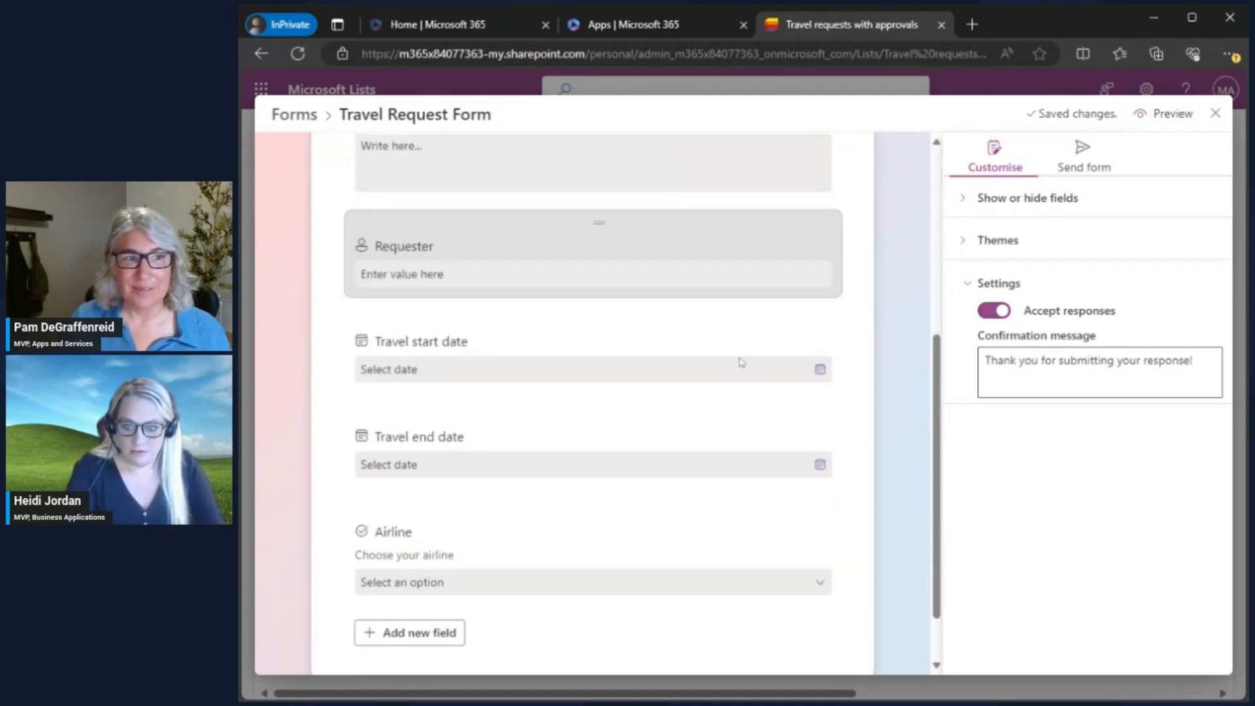
pyautogui.scroll(6, 767, 412)
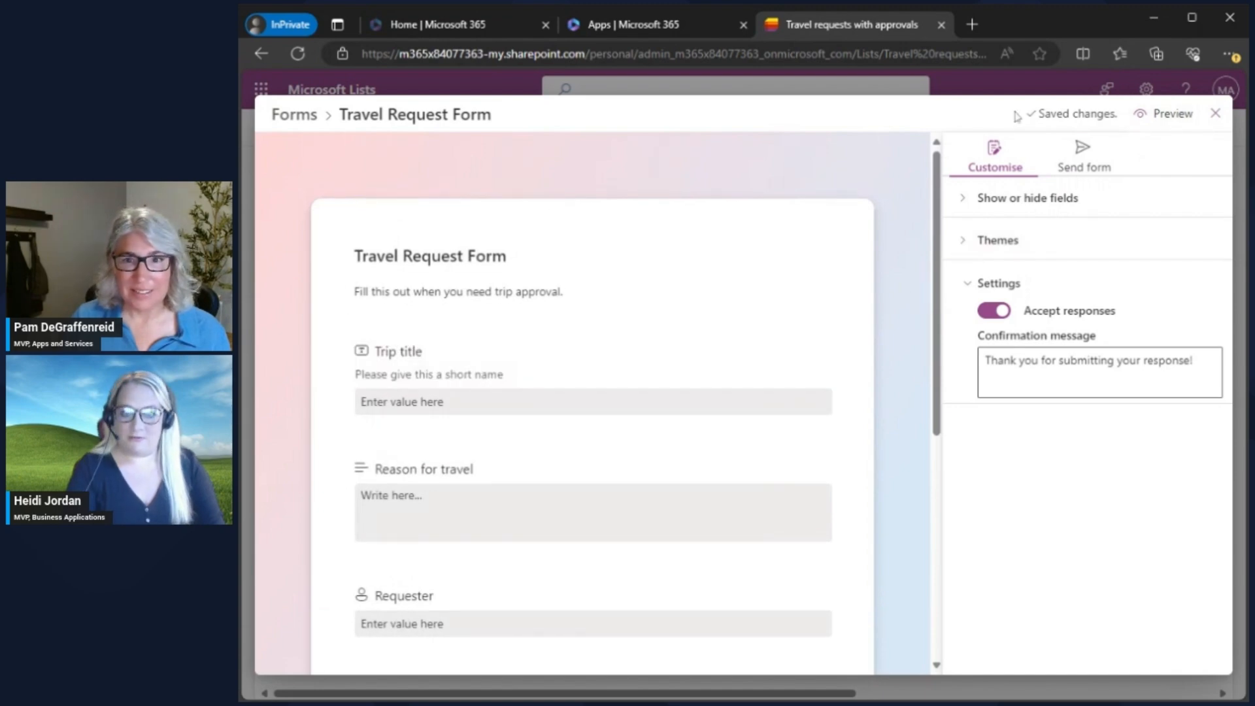
pyautogui.click(1154, 119)
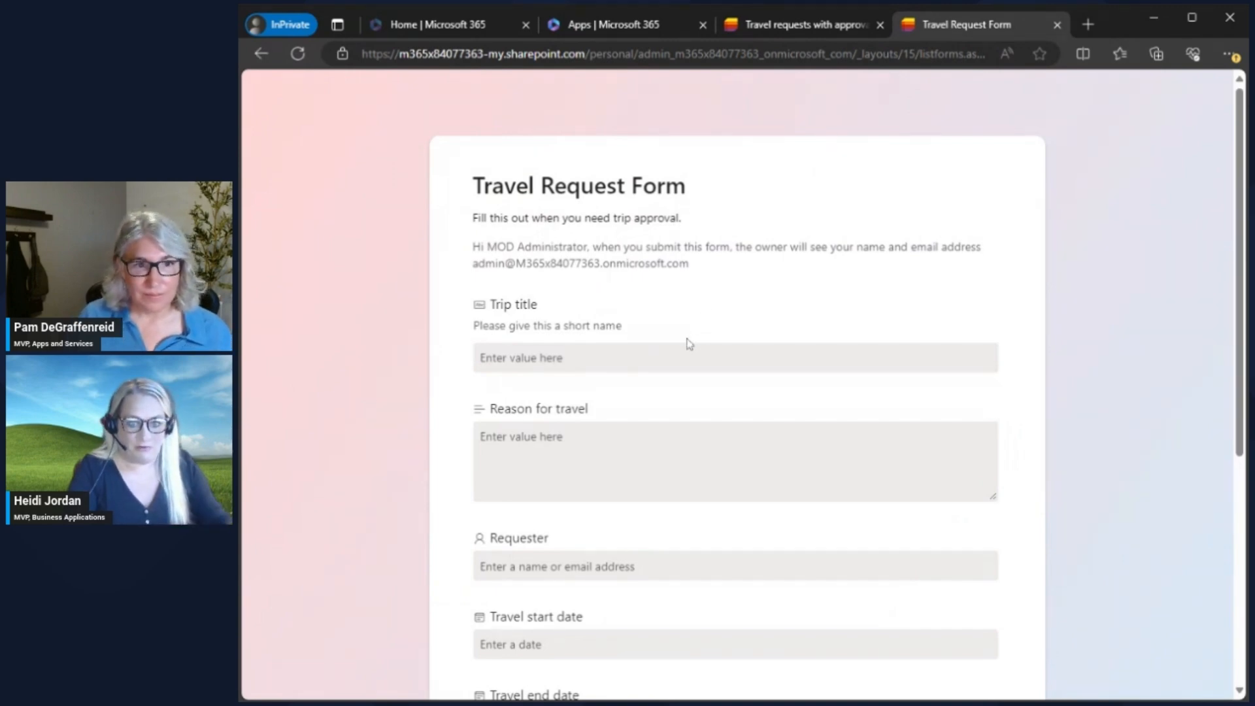
pyautogui.moveTo(644, 329); pyautogui.dragTo(472, 332)
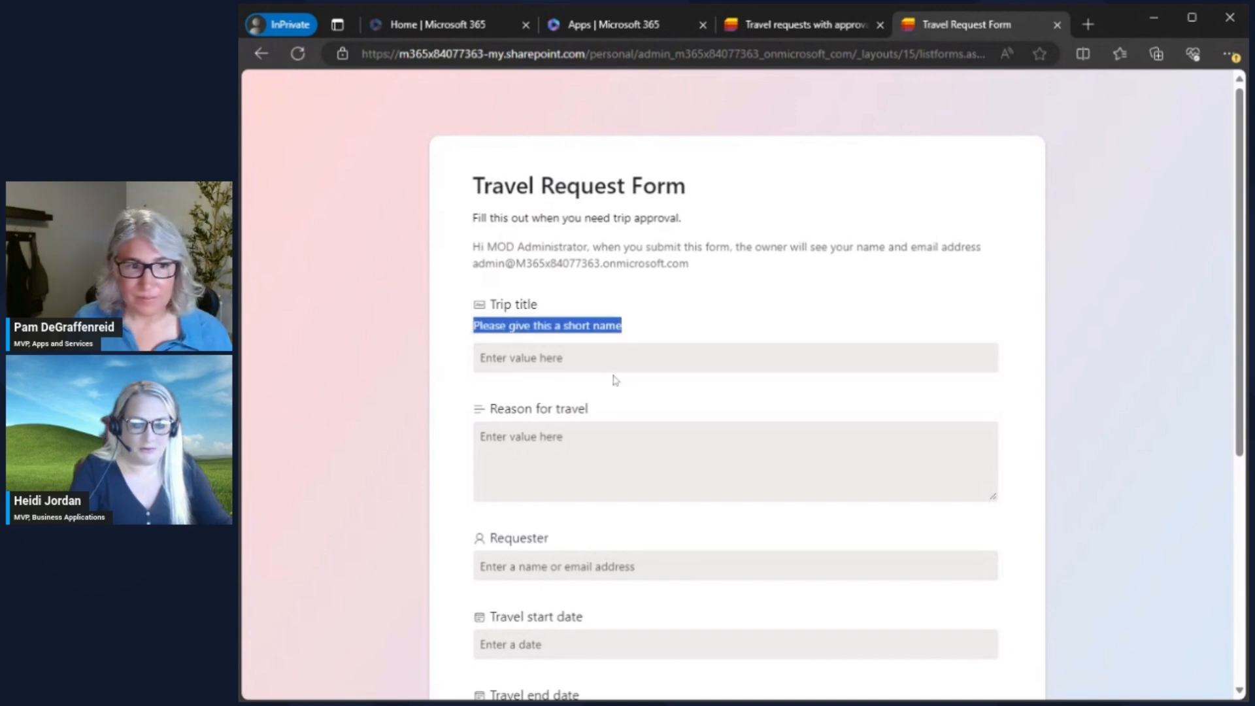
pyautogui.scroll(-1, 618, 385)
pyautogui.scroll(-3, 618, 384)
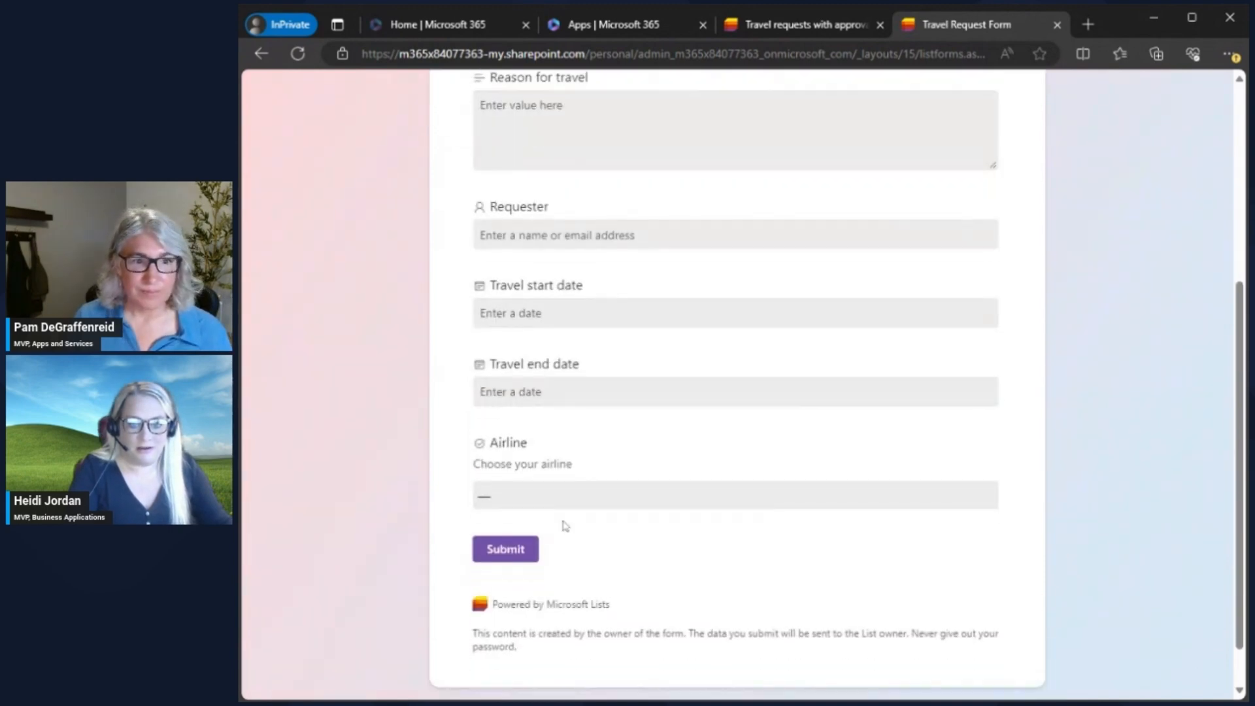
pyautogui.click(581, 502)
pyautogui.click(578, 578)
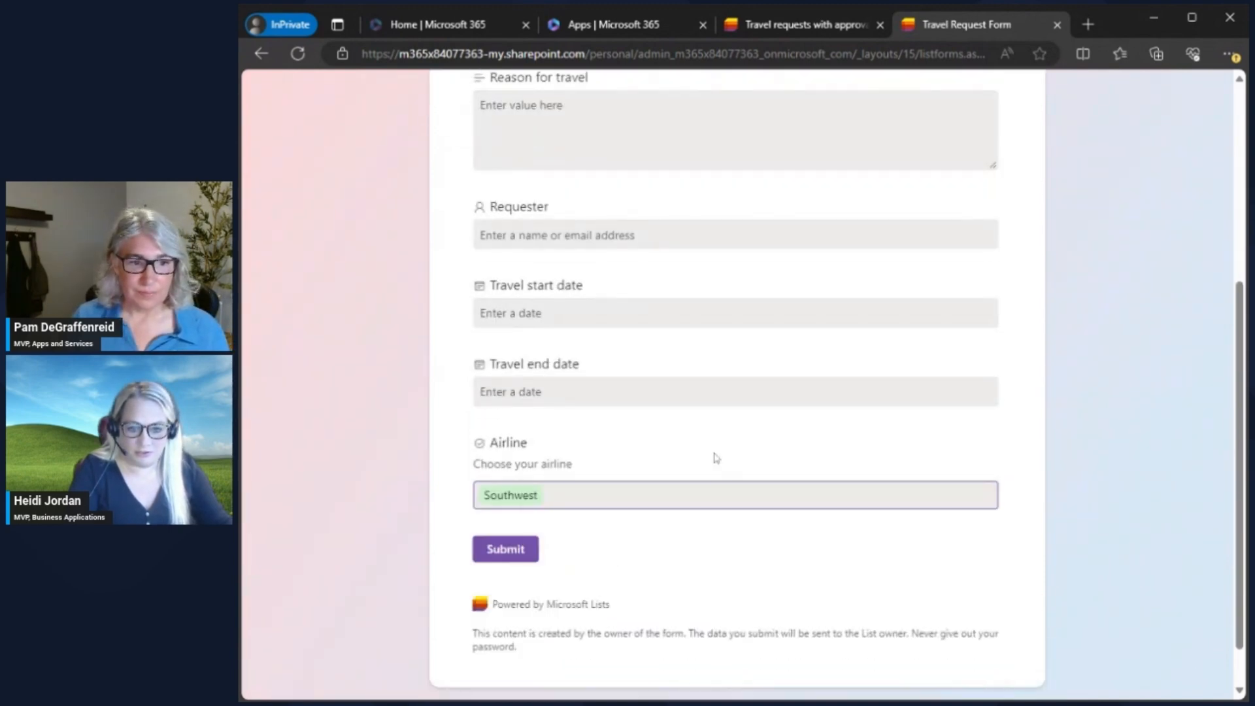
pyautogui.click(514, 553)
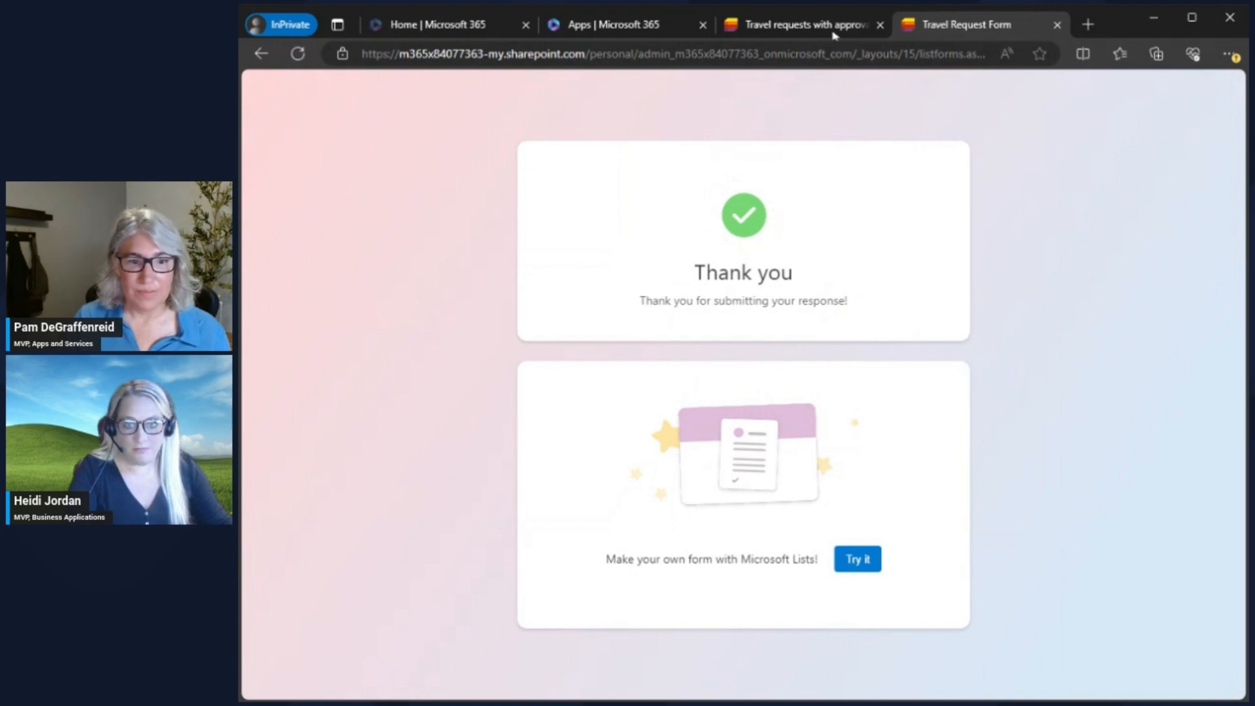
# Return to the Travel requests with approvals list, closing the form editor, and reload it to check for the submitted response
pyautogui.click(809, 25)
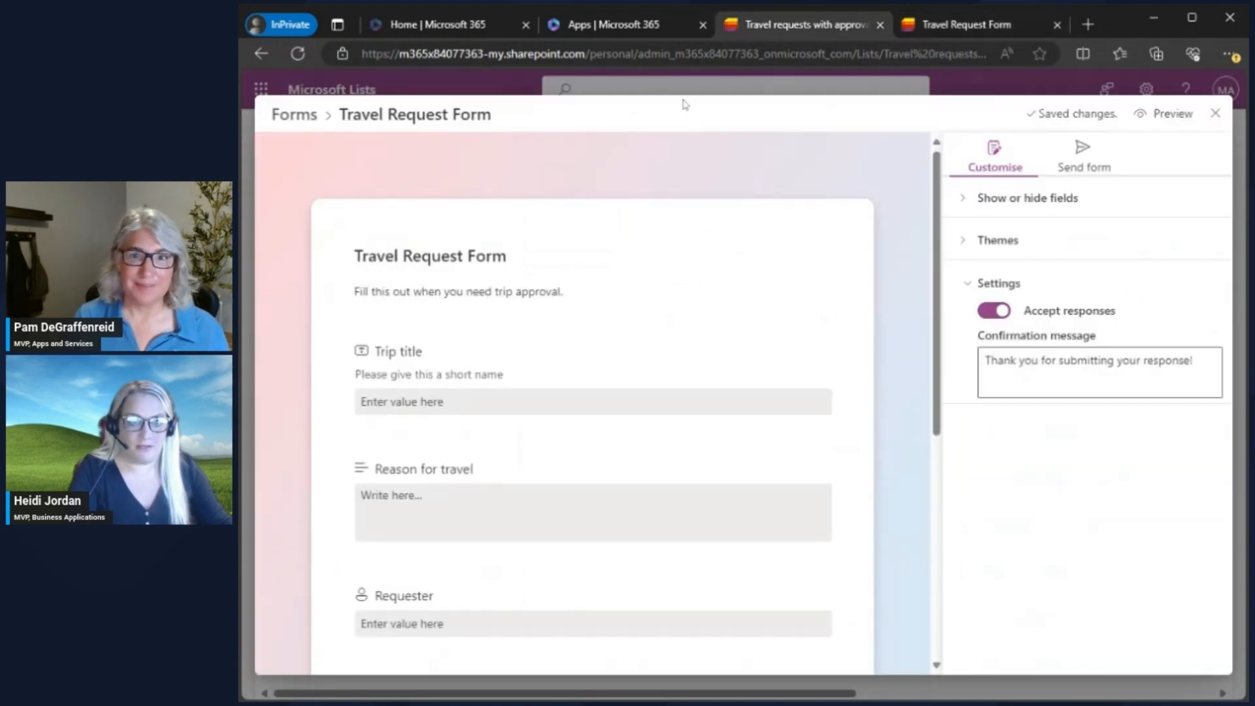
pyautogui.click(1215, 113)
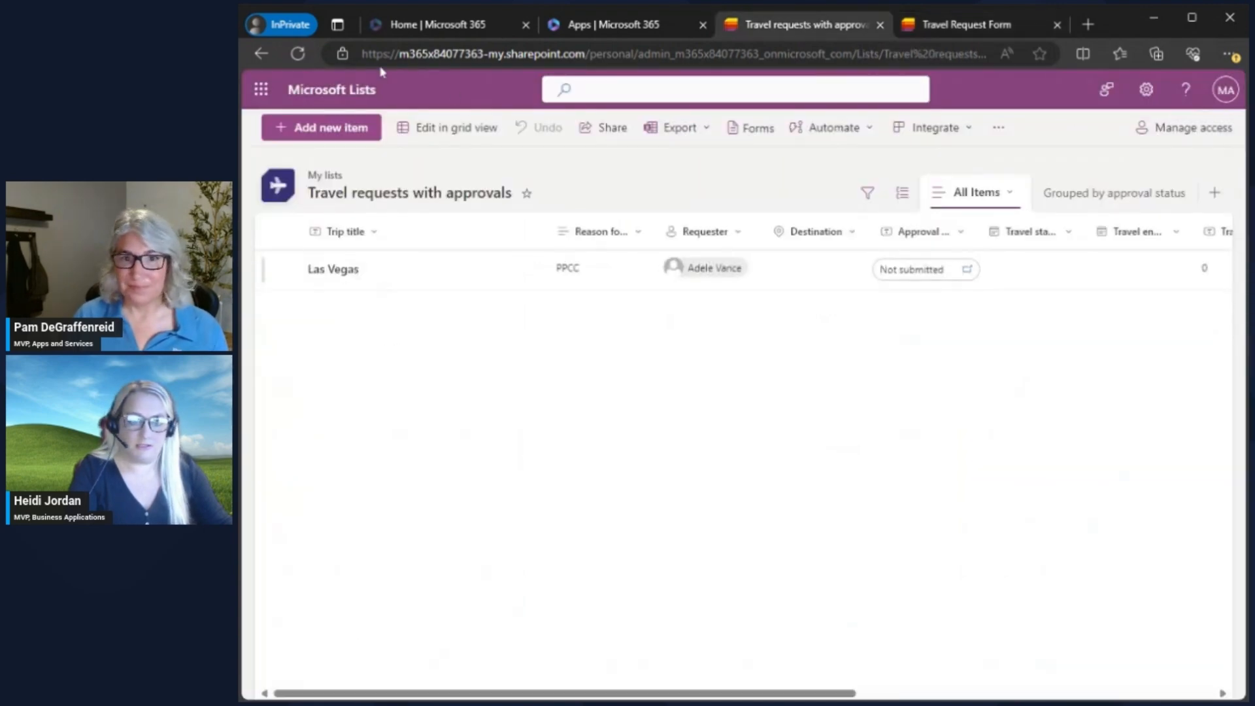
pyautogui.click(307, 56)
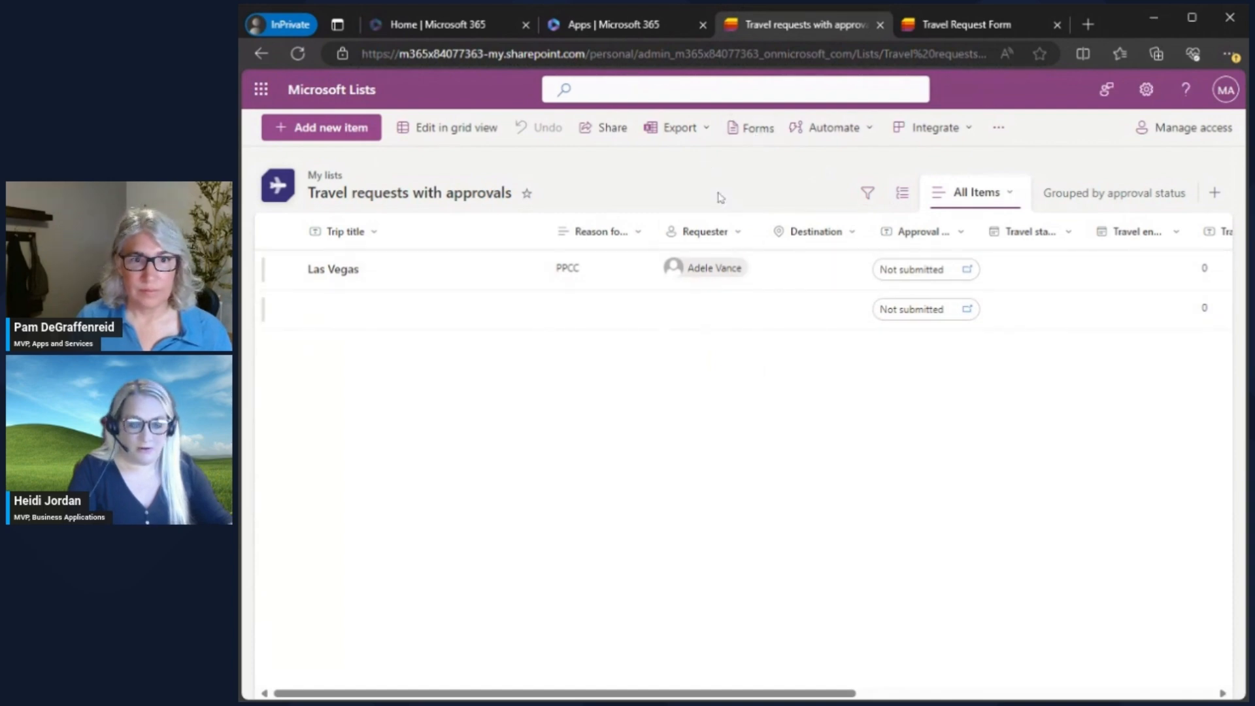
# Examine the management options for the Travel Request Form in the list's forms overview, and close the overview
pyautogui.click(737, 129)
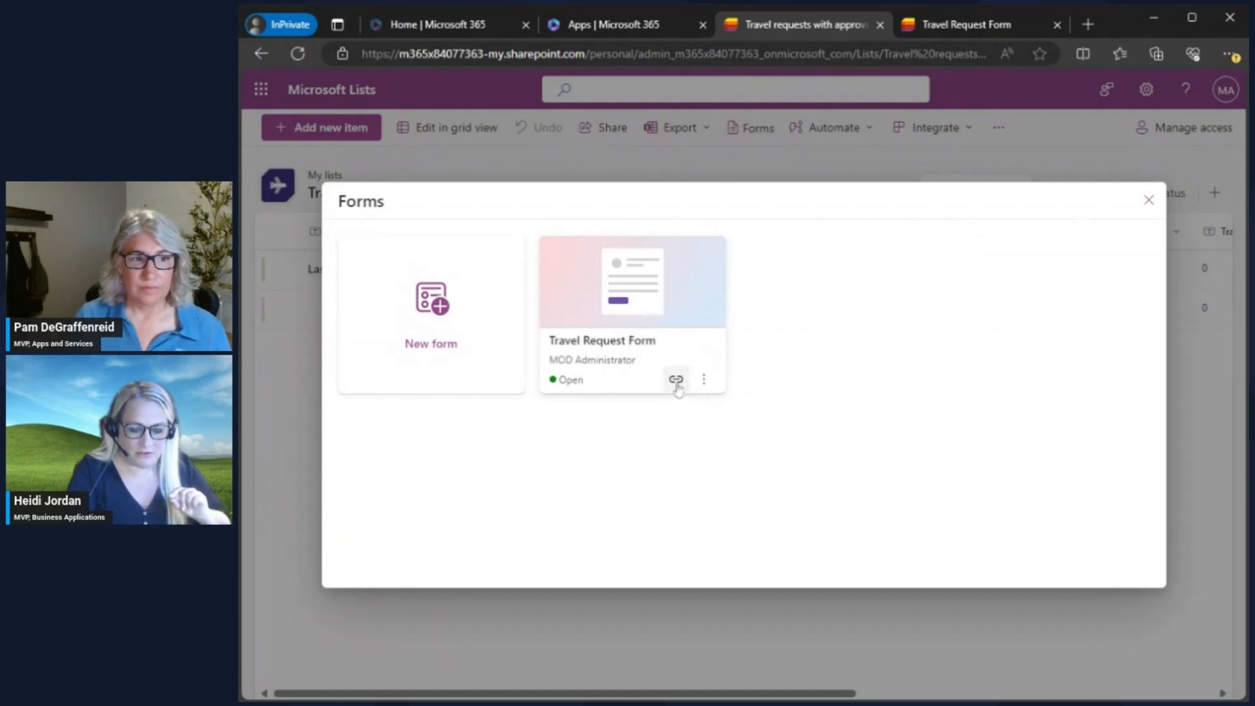
pyautogui.click(701, 384)
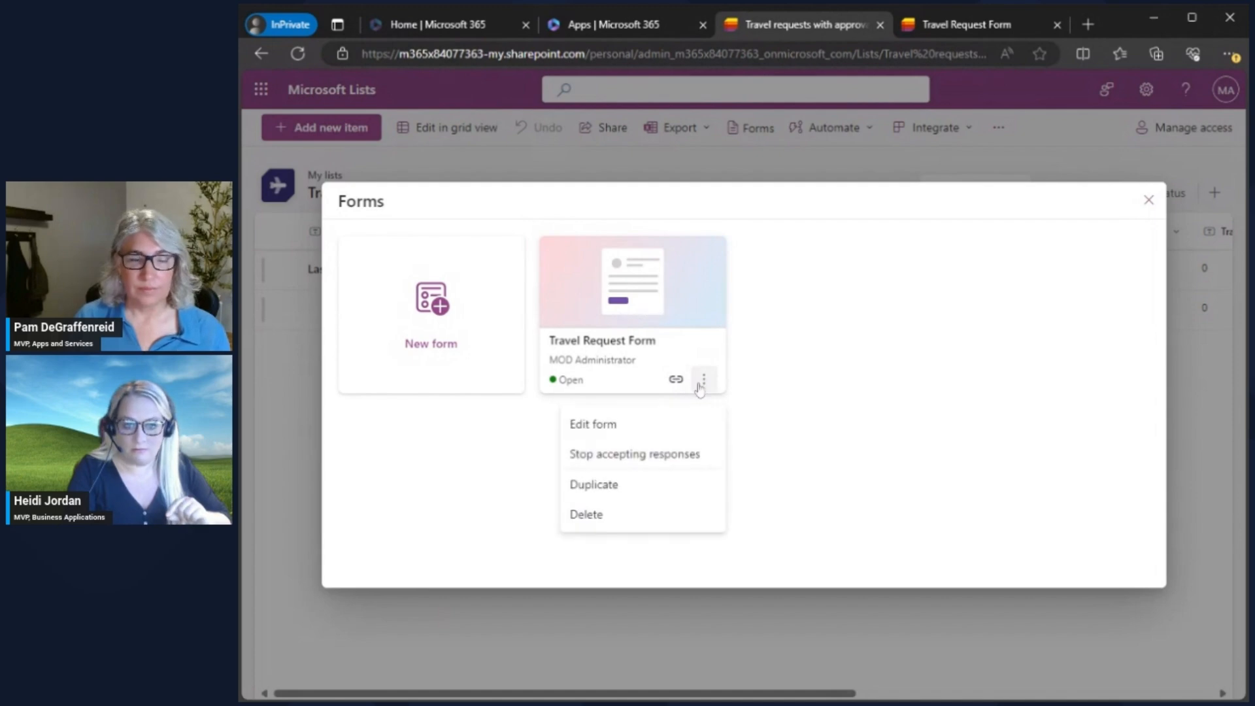
pyautogui.click(829, 388)
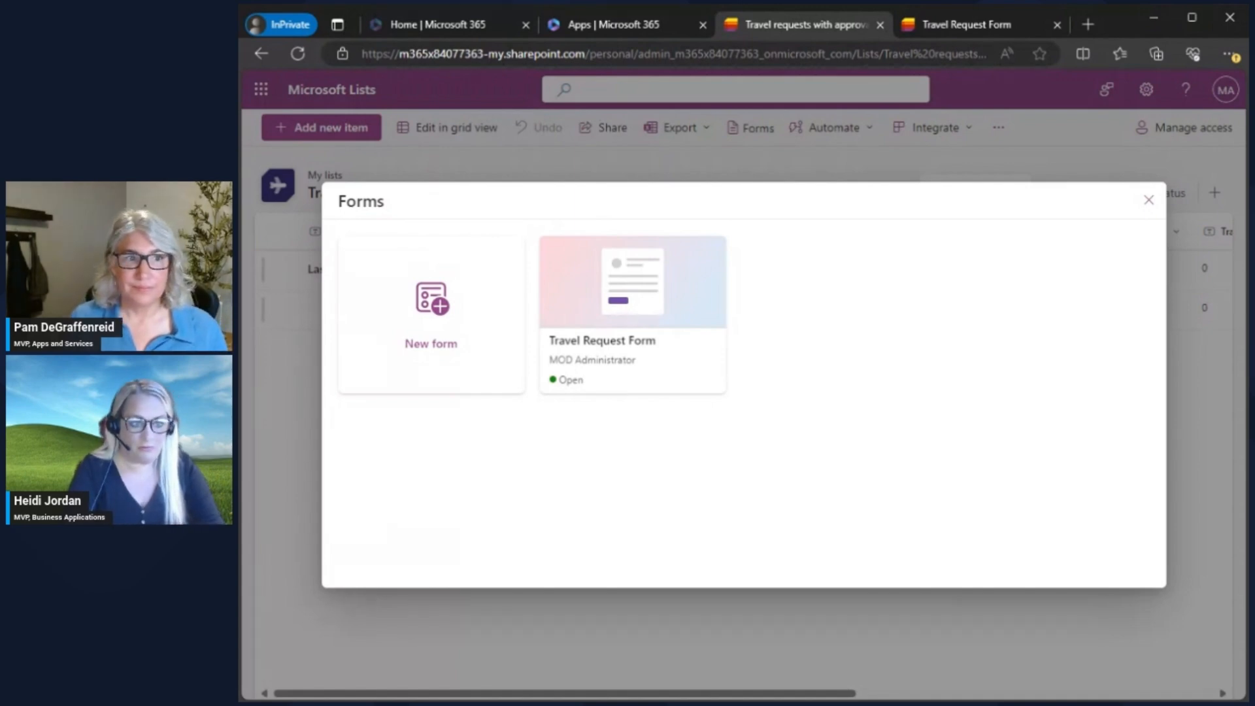
pyautogui.click(1149, 199)
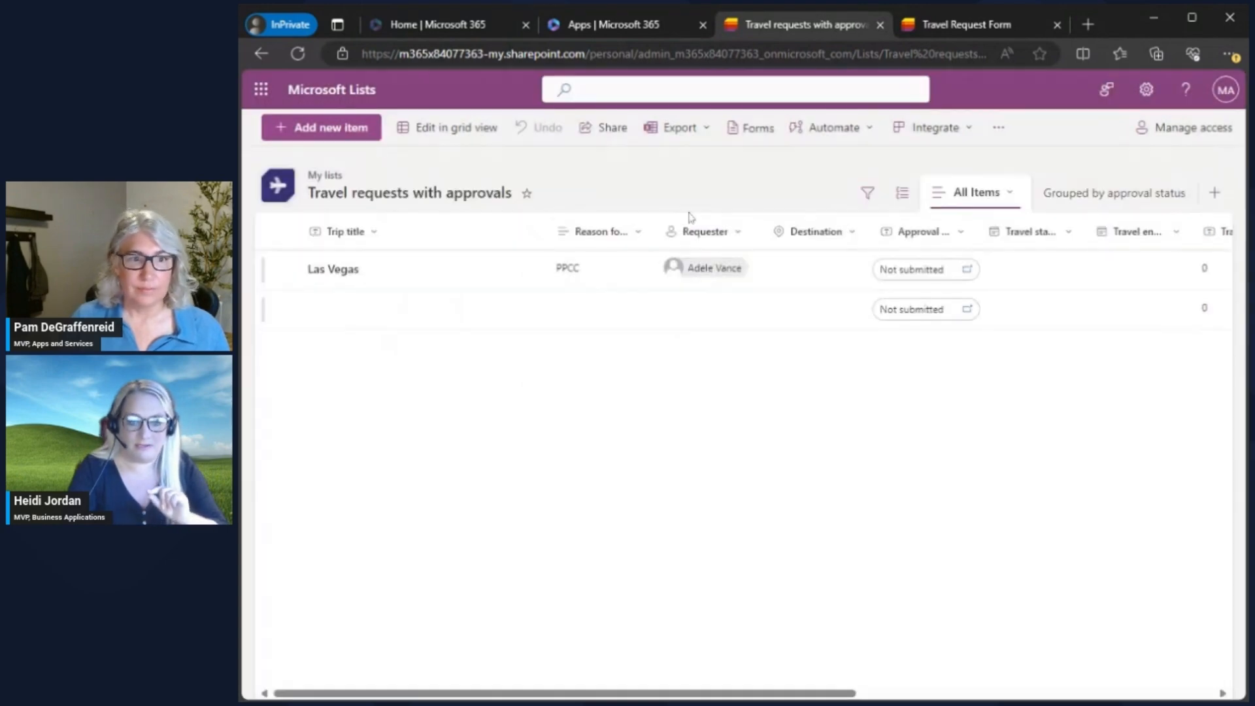
# Review the Las Vegas item's details and comments, close it without changes, and deselect the item
pyautogui.click(286, 269)
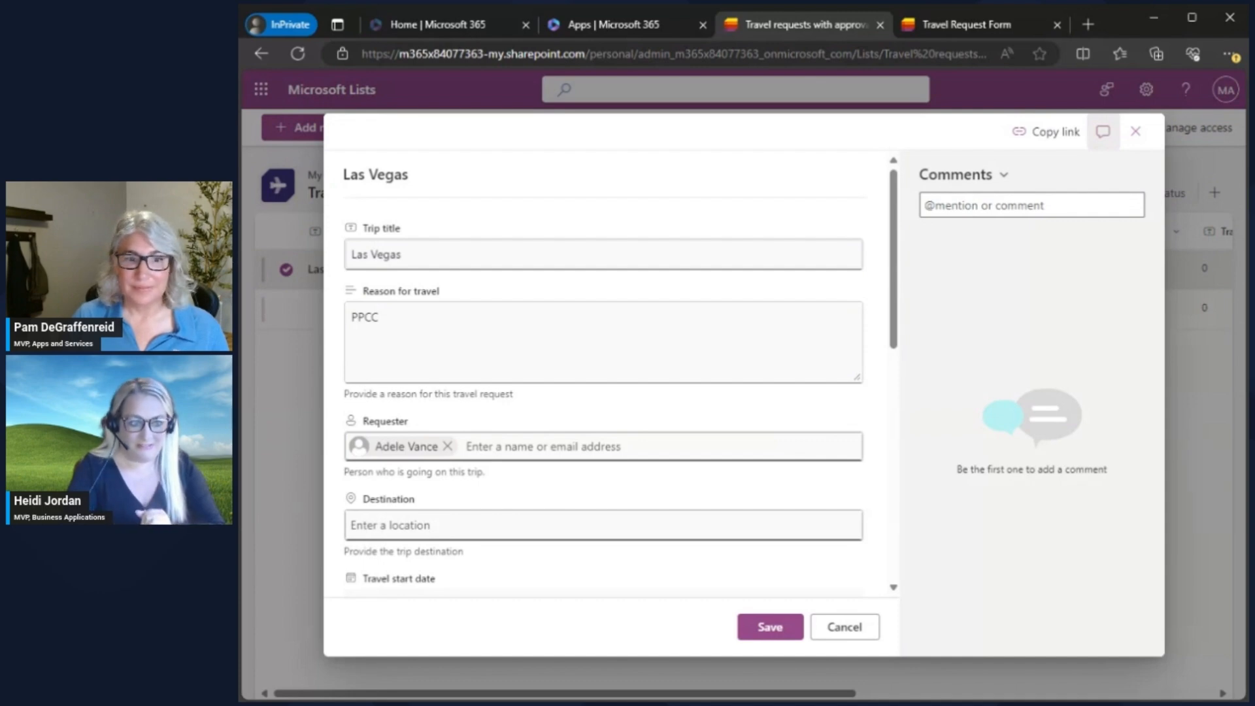
pyautogui.click(1136, 131)
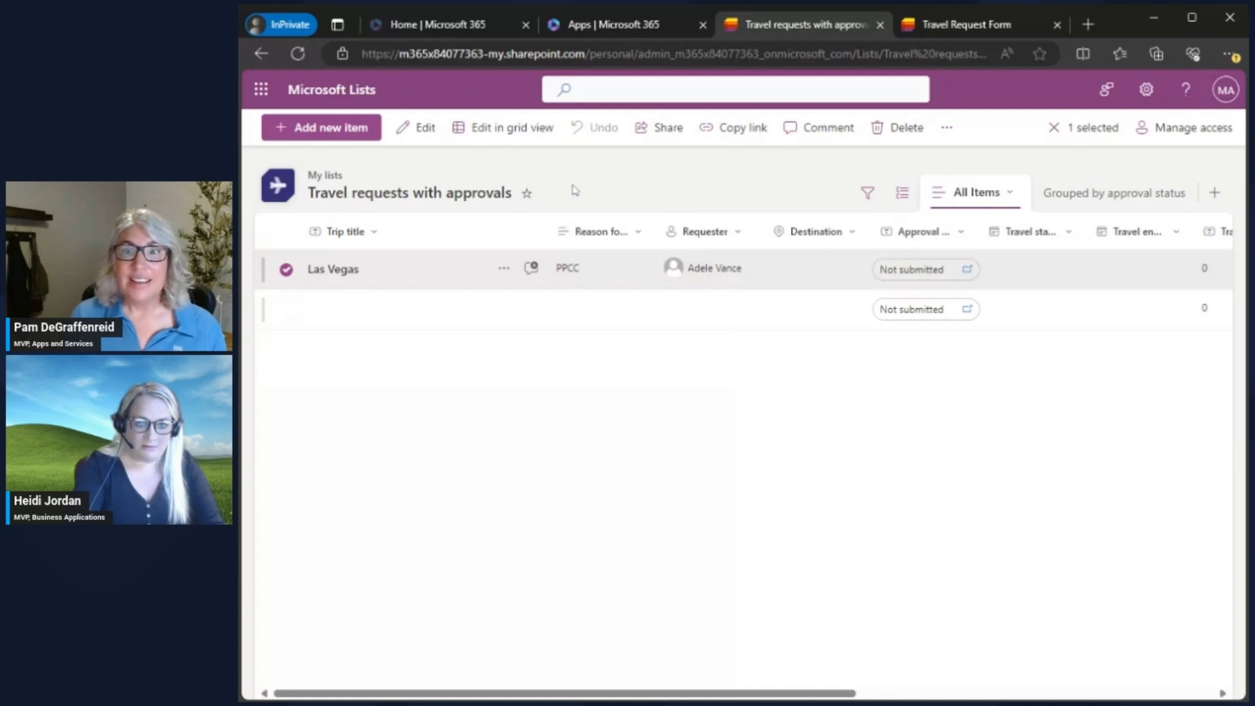
pyautogui.click(286, 269)
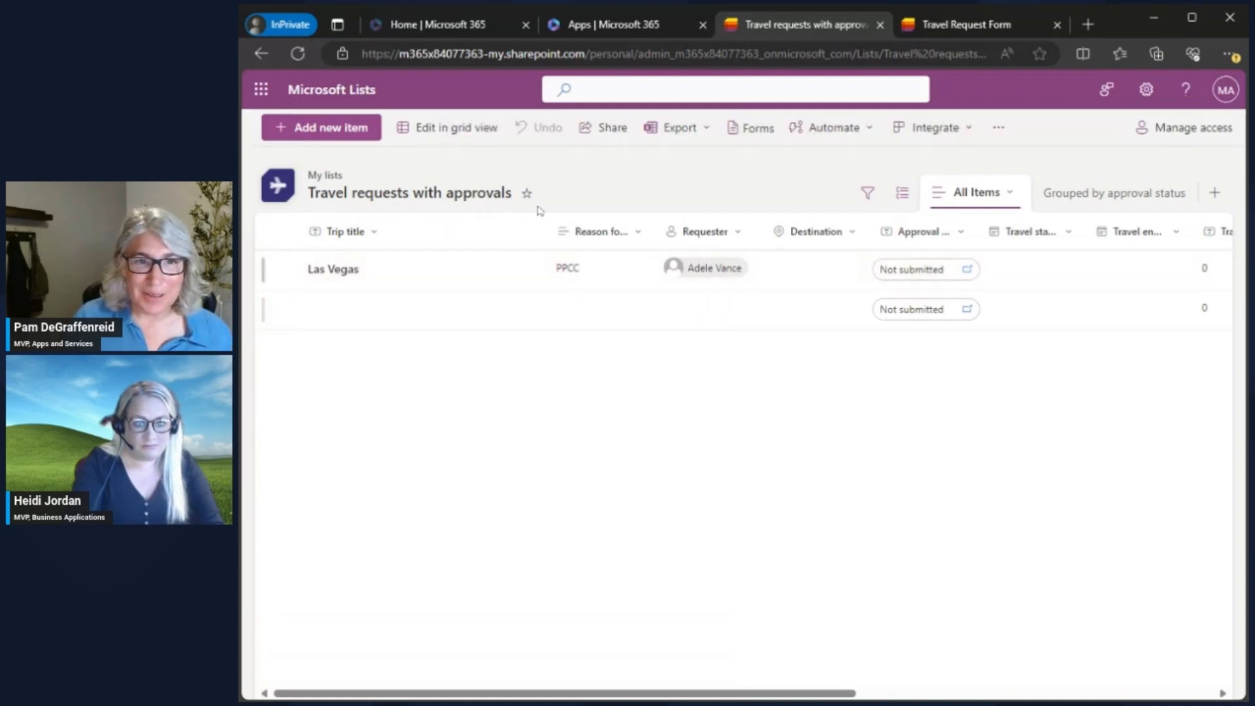